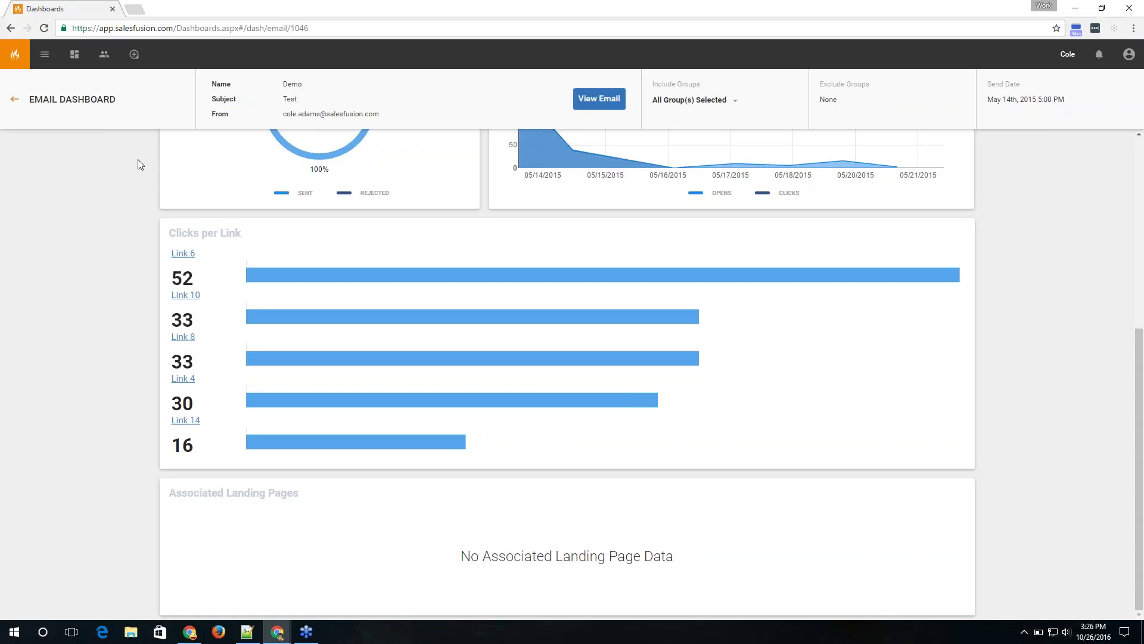
# Step: Start creating a new email campaign and choose Standard Email as its type
pyautogui.click(47, 56)
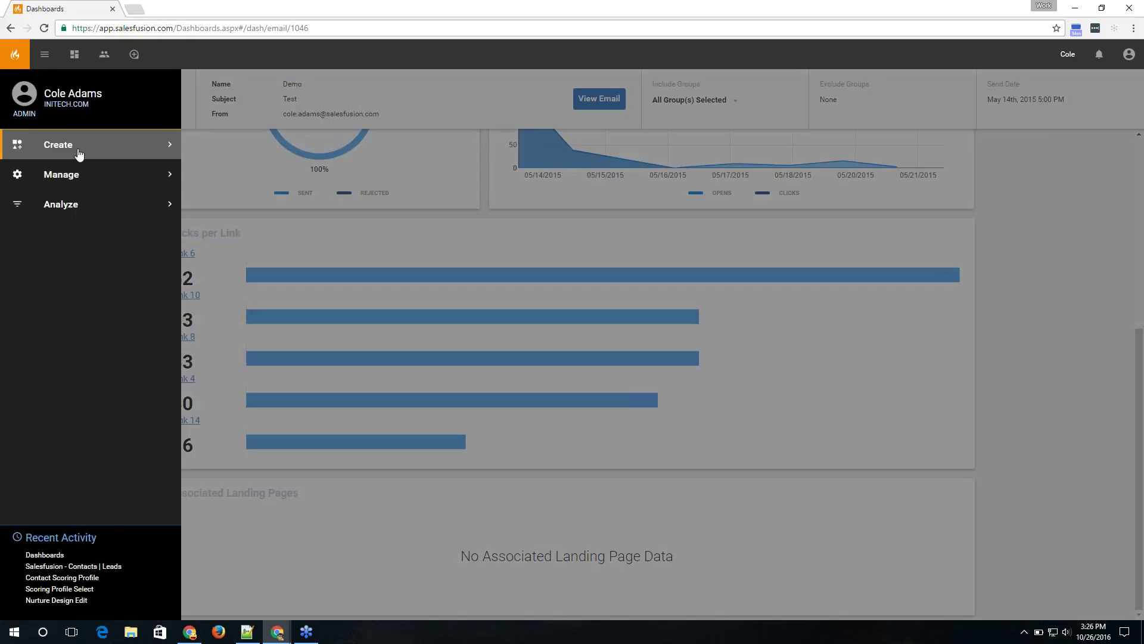
pyautogui.click(78, 150)
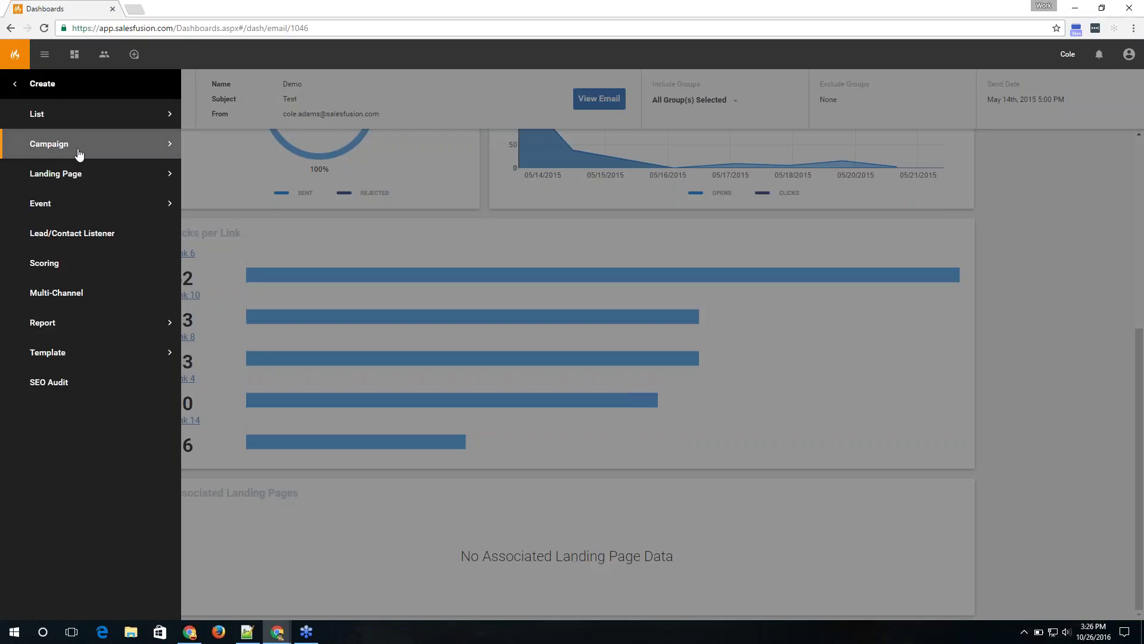
pyautogui.click(79, 154)
pyautogui.click(83, 122)
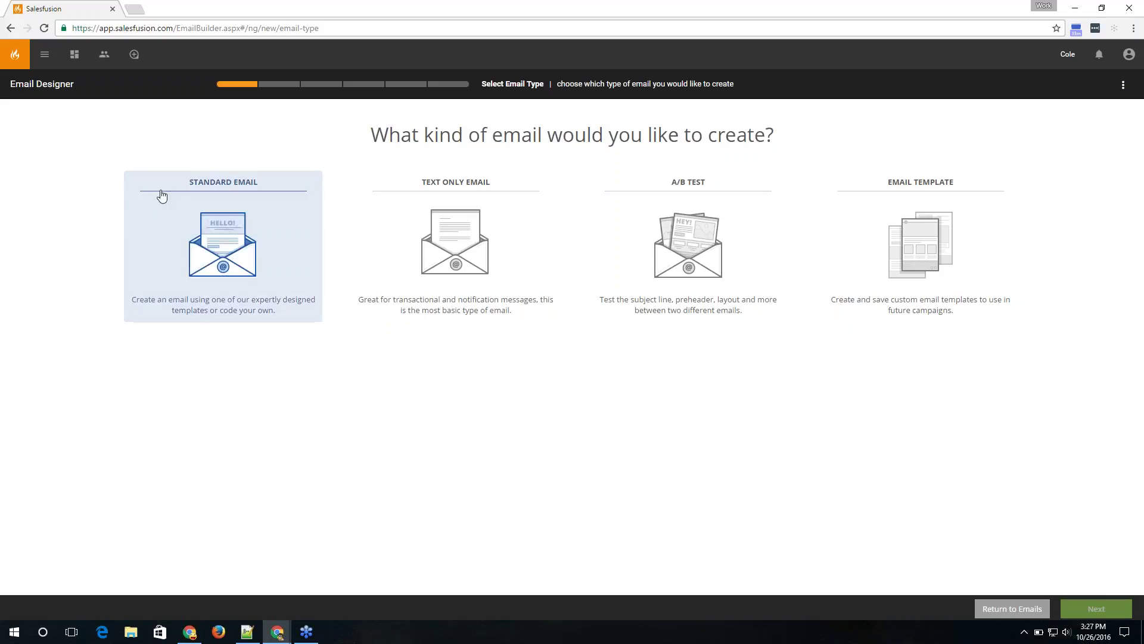
pyautogui.click(179, 202)
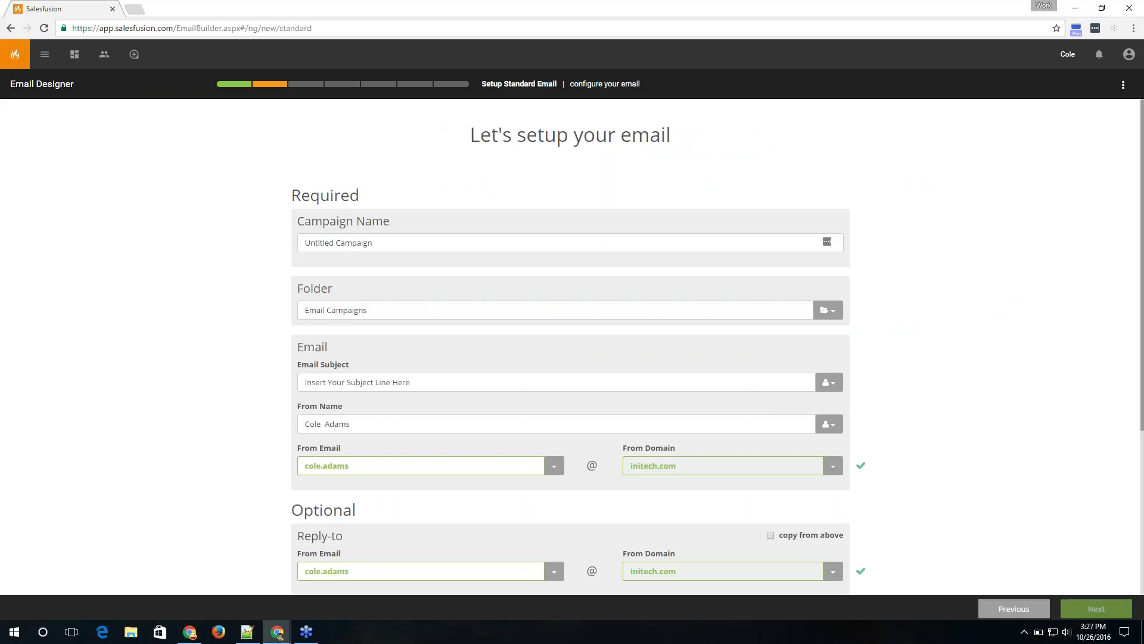
# Step: Name the campaign Demo 10.26
pyautogui.click(301, 237)
pyautogui.write('D')
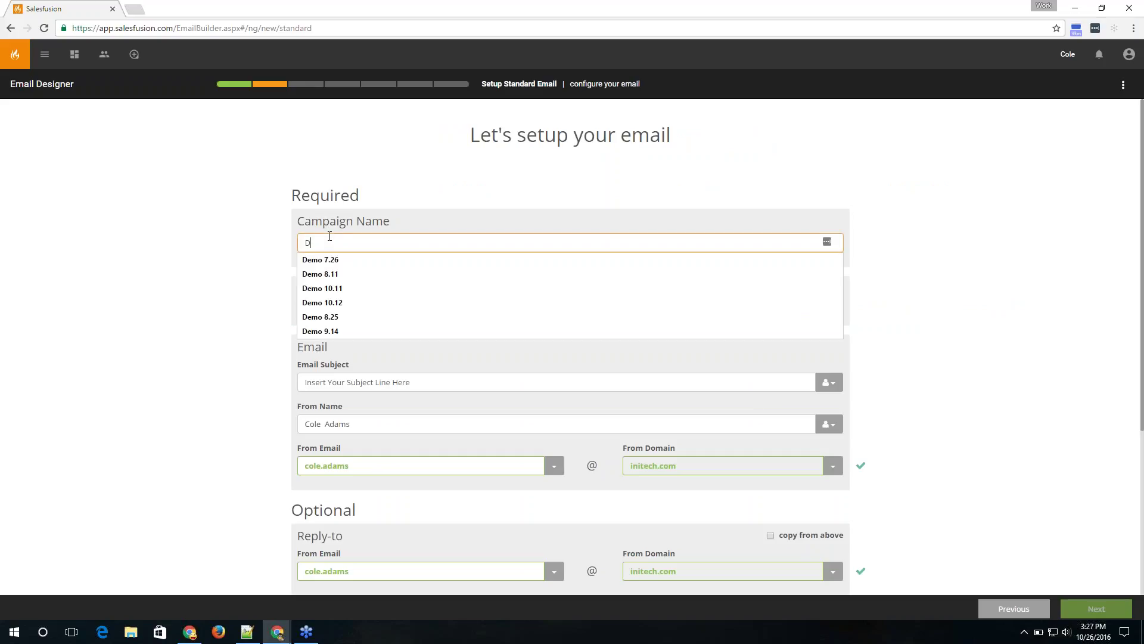
pyautogui.write('emo 10.26')
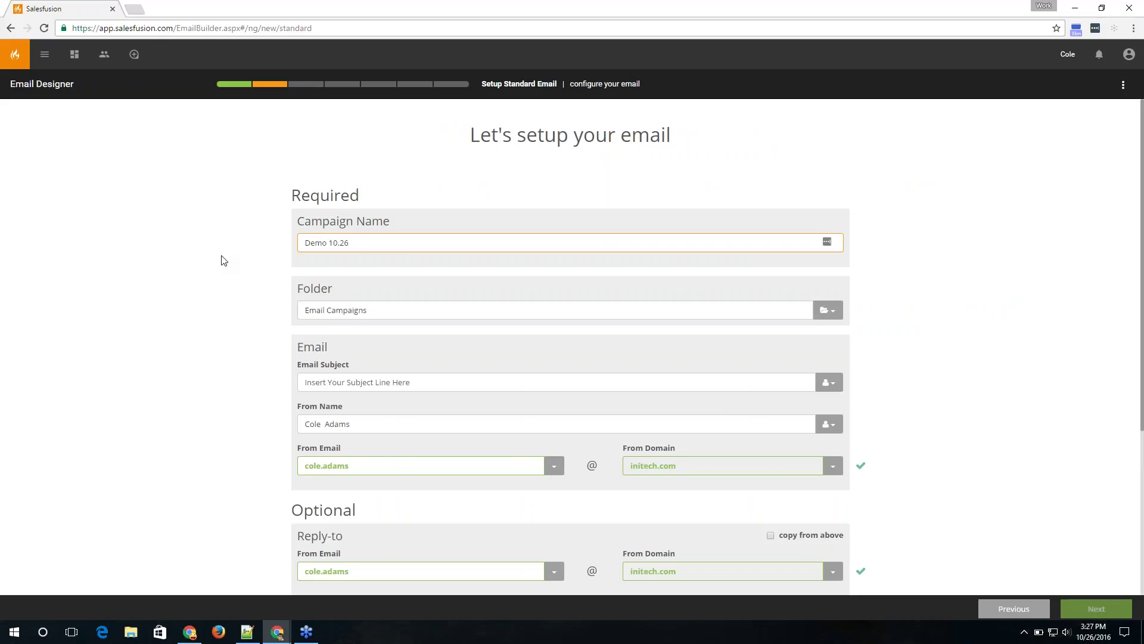
# Step: Set the email subject to "Hello ++FirstName++ from Salesfusion", using the First Name merge field
pyautogui.click(361, 384)
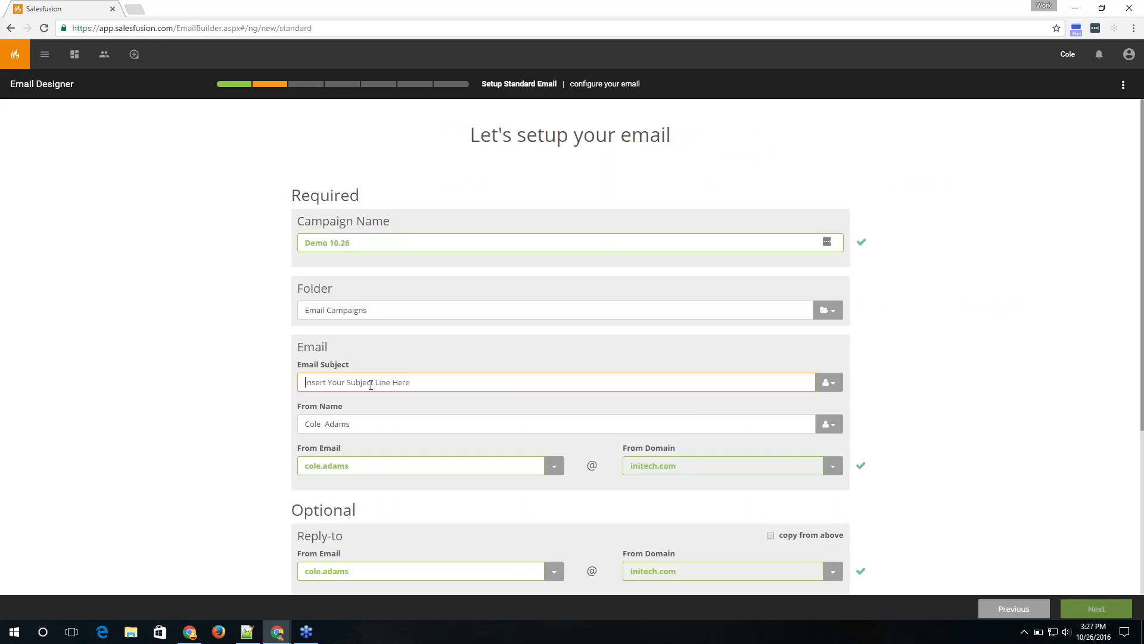
pyautogui.click(827, 382)
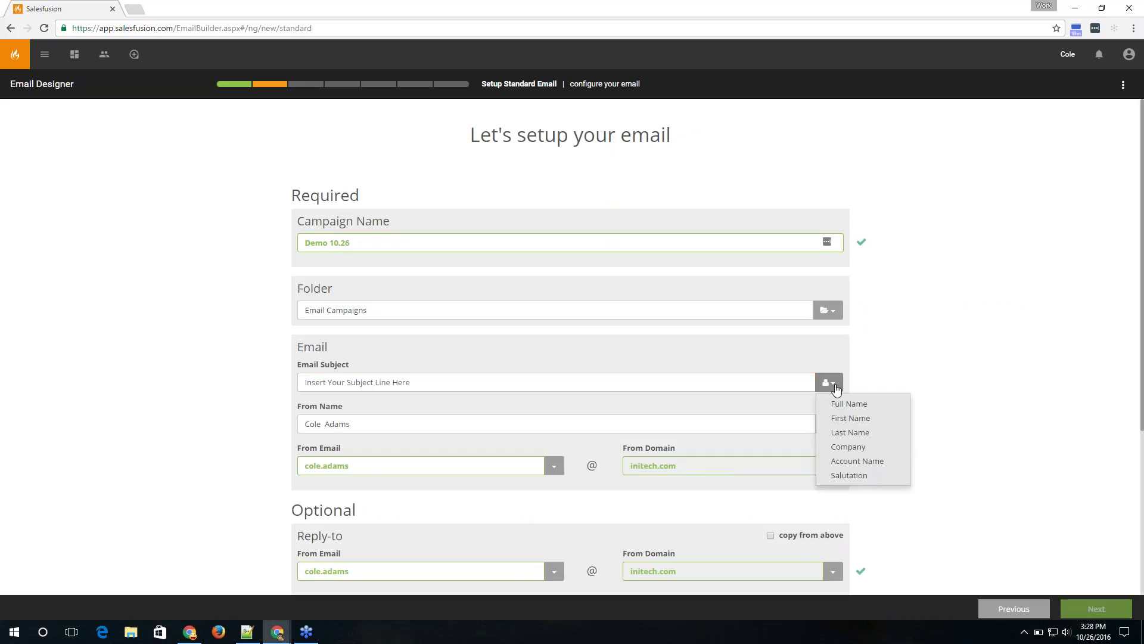
pyautogui.click(860, 420)
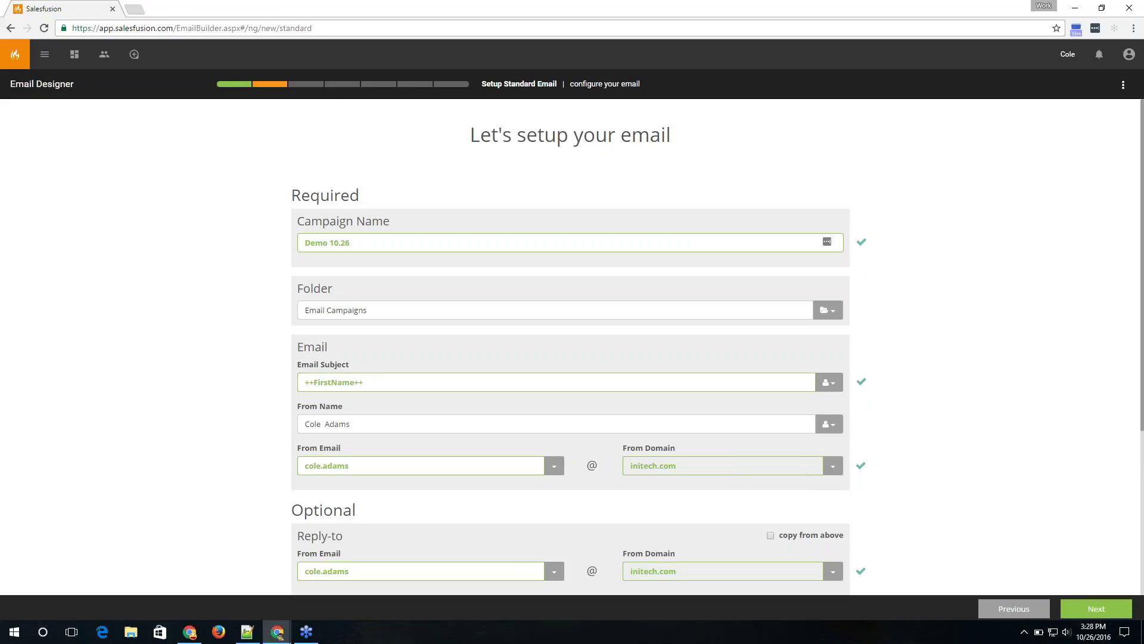
pyautogui.click(305, 384)
pyautogui.write('Hello ++FirstName++ from Salesfusion')
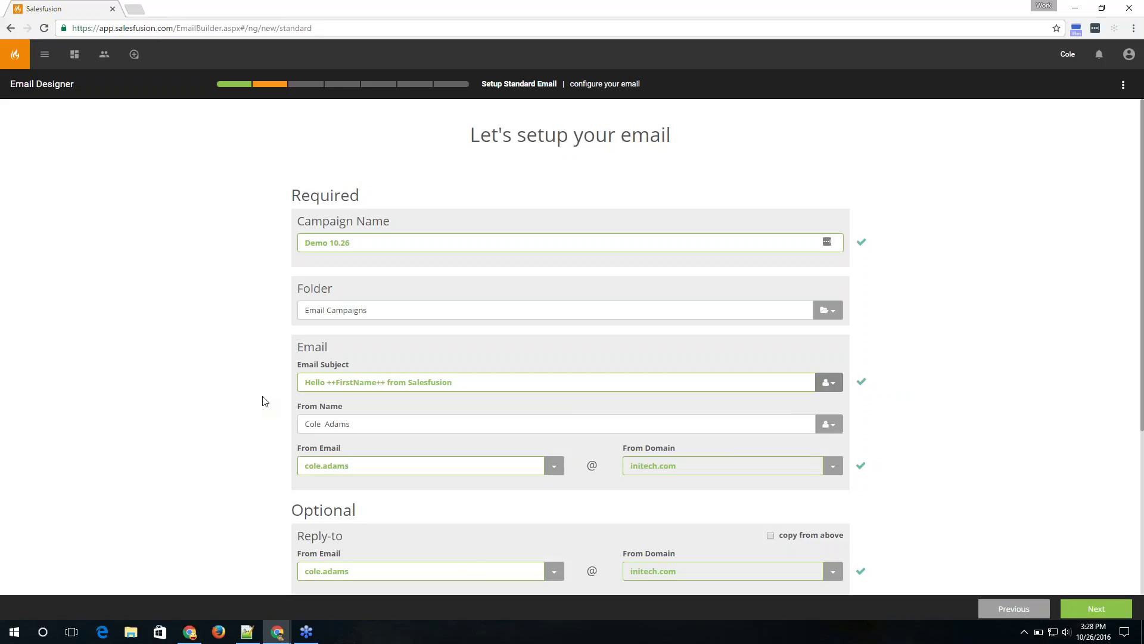
# Step: Replace the From Name with the user's name merge field, ++Users.Name++
pyautogui.click(373, 423)
pyautogui.hotkey('ctrl', 'a')
pyautogui.press('BackSpace')
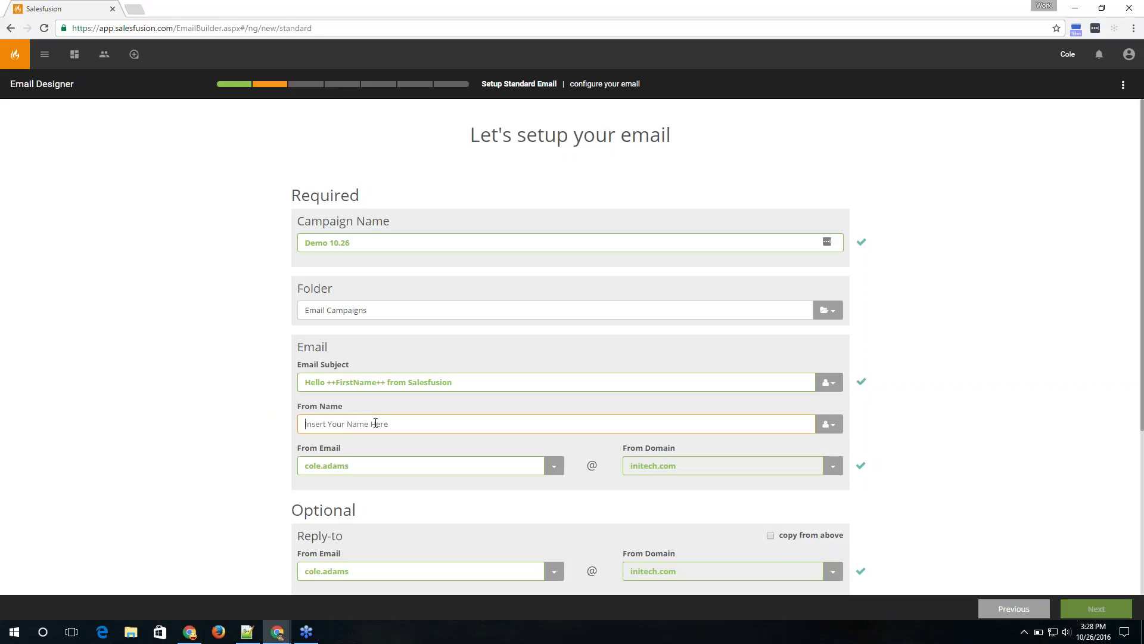
pyautogui.click(829, 424)
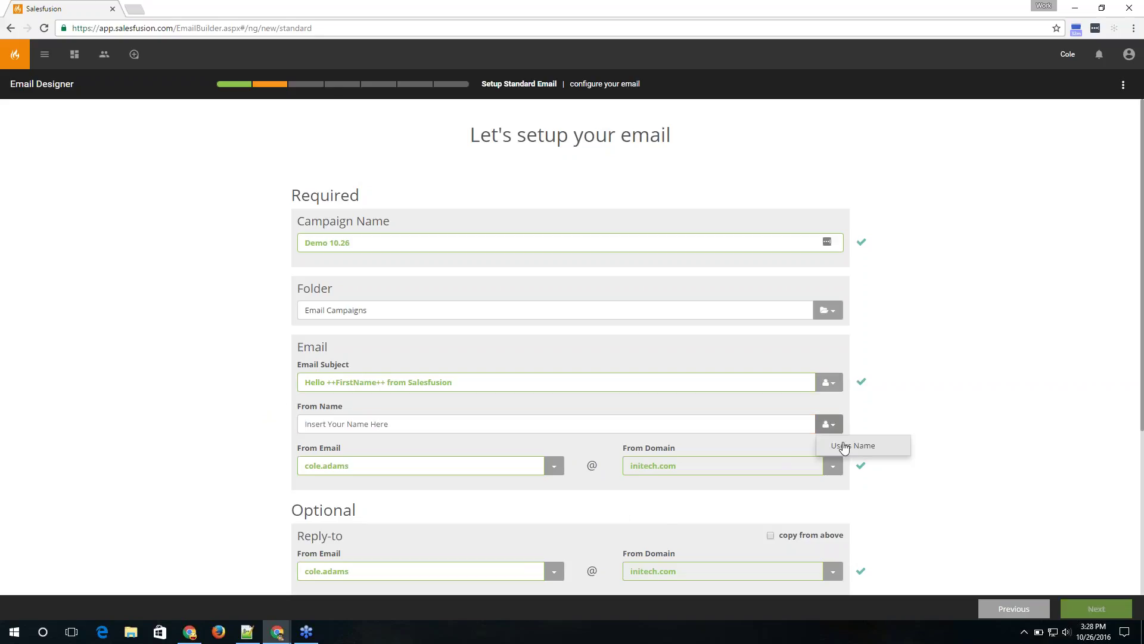
pyautogui.click(844, 447)
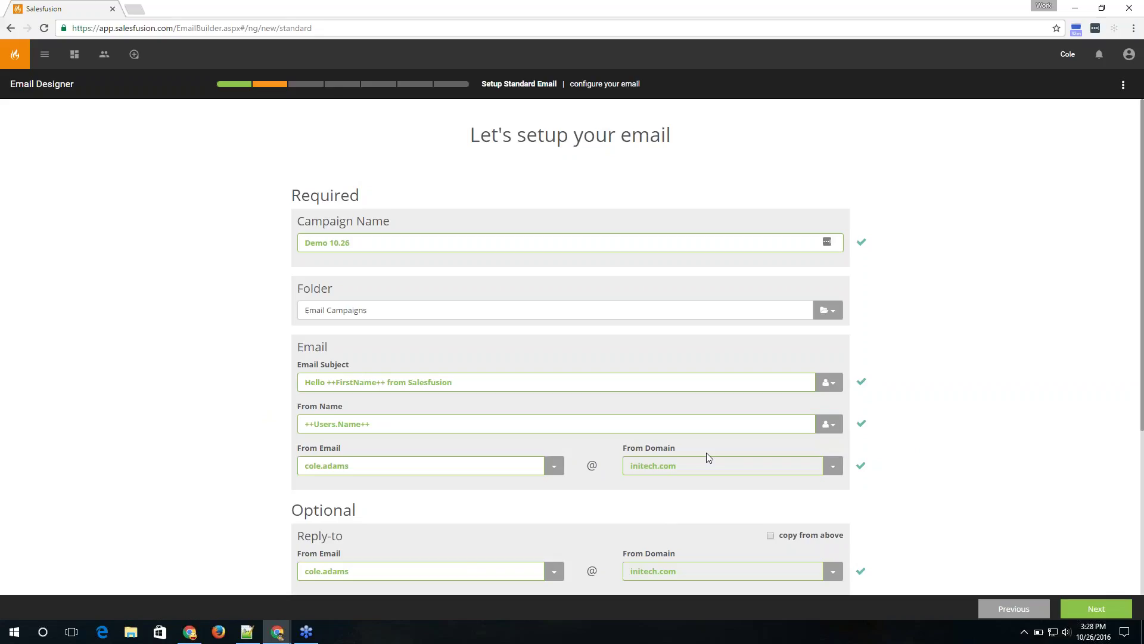
# Step: Proceed to the build method, choose drag and drop, and load the Fusion Links - Announcement theme
pyautogui.click(1096, 608)
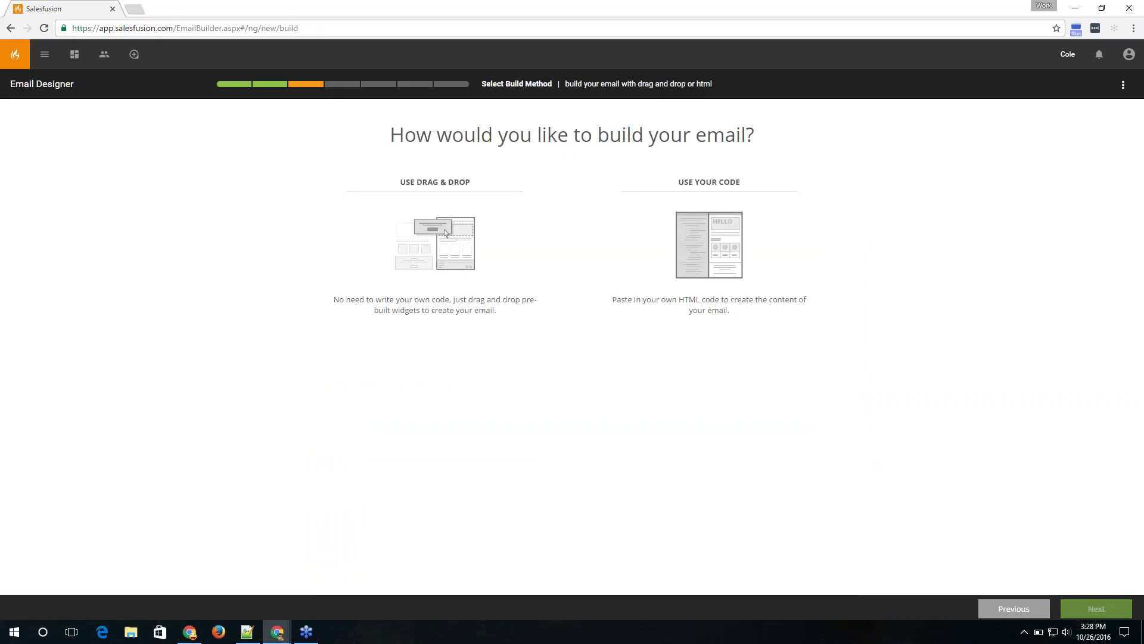
pyautogui.click(475, 323)
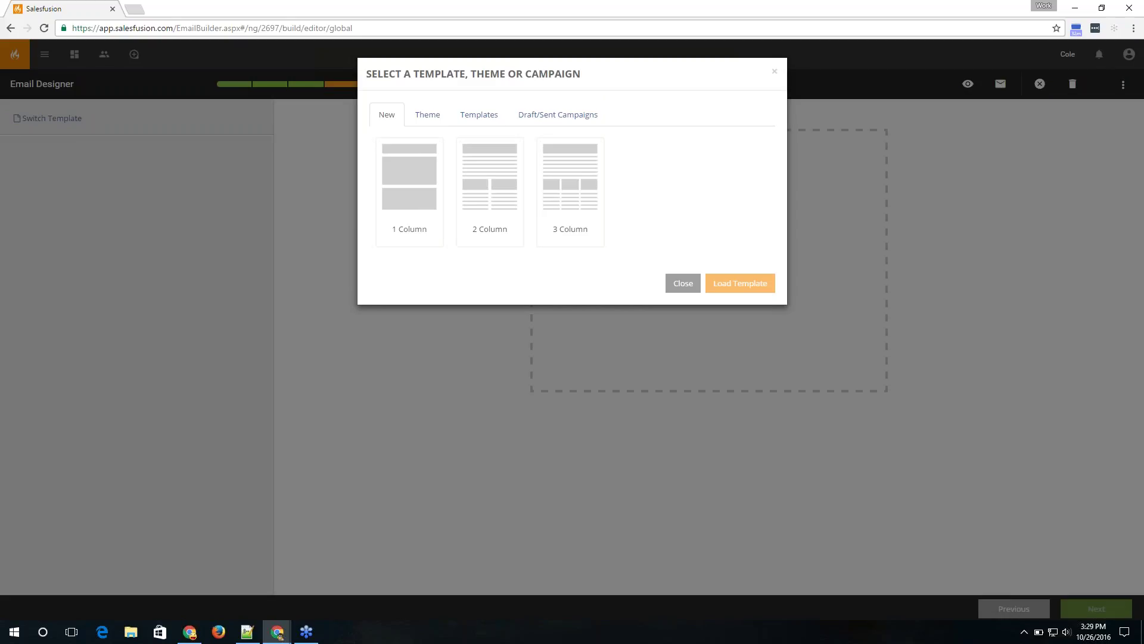
pyautogui.click(442, 127)
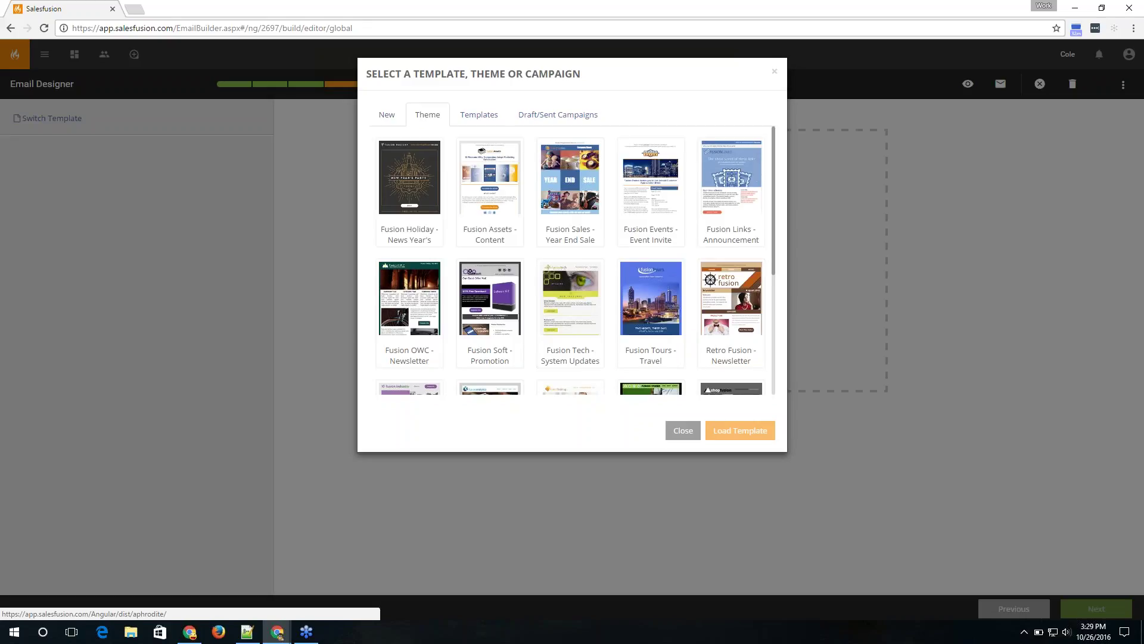
pyautogui.click(471, 126)
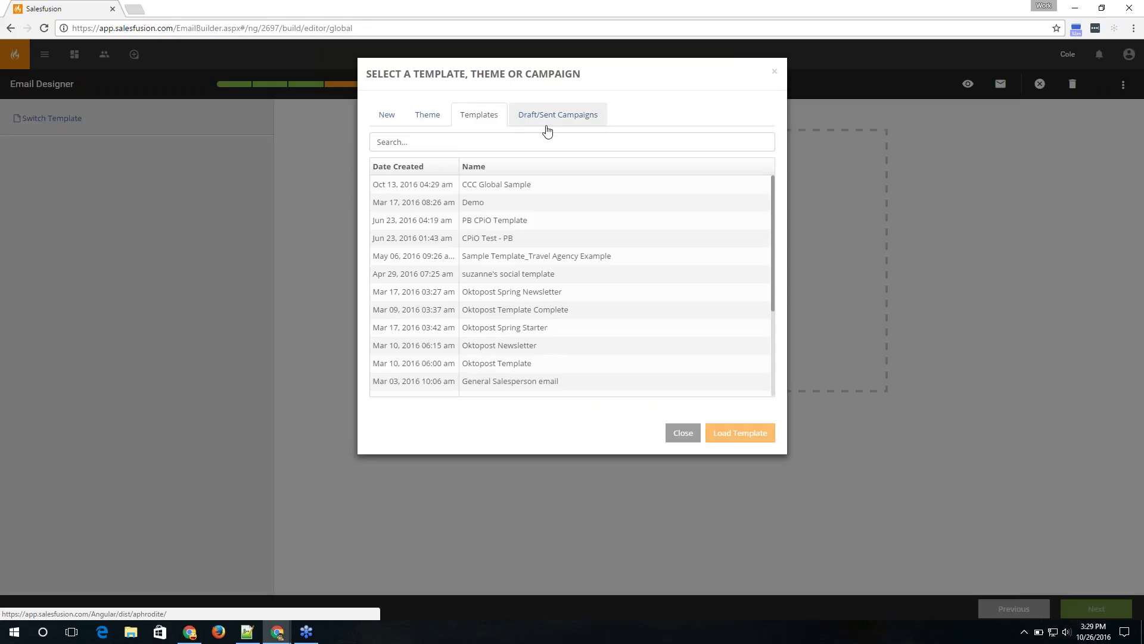
pyautogui.click(429, 117)
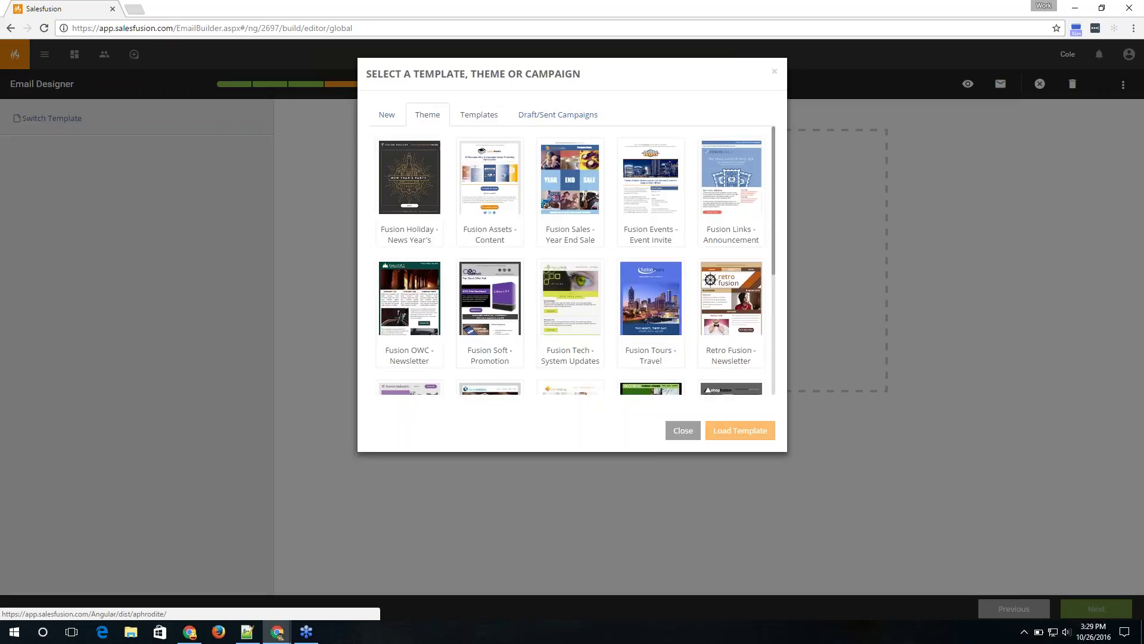
pyautogui.click(700, 174)
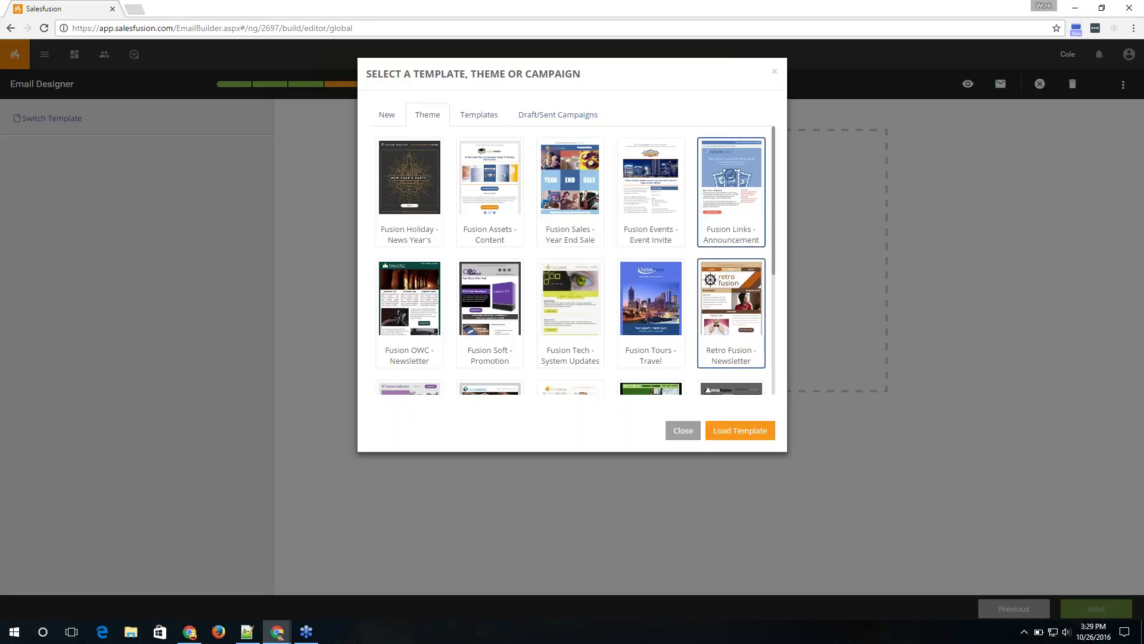
pyautogui.click(740, 431)
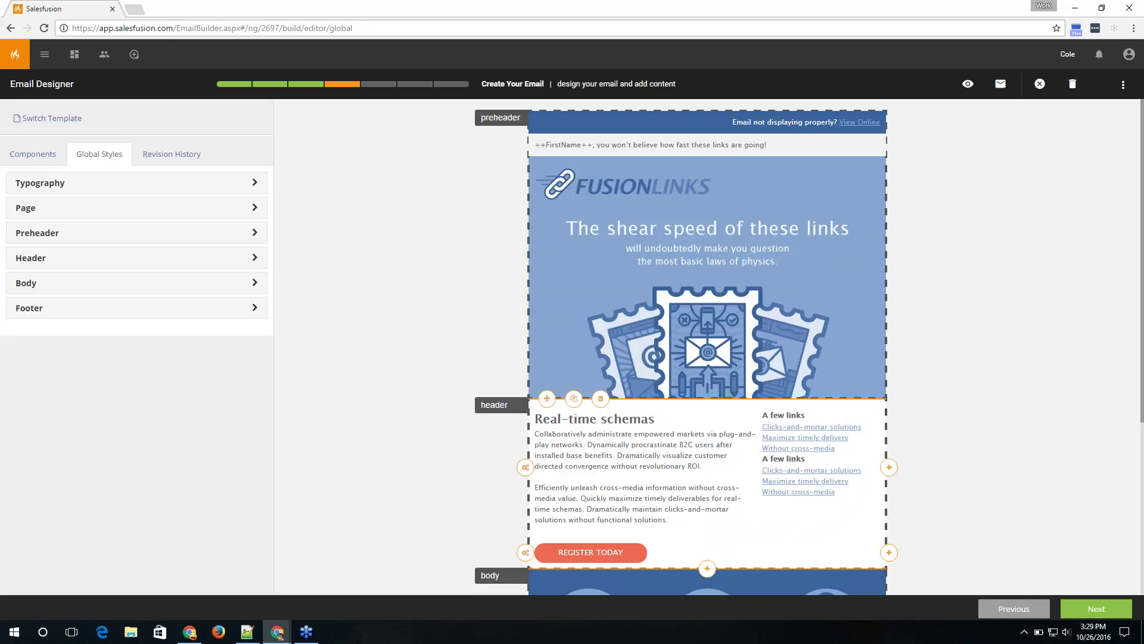
# Step: Add a one-column row below the header's stamp illustration and place a Social component in it
pyautogui.click(41, 160)
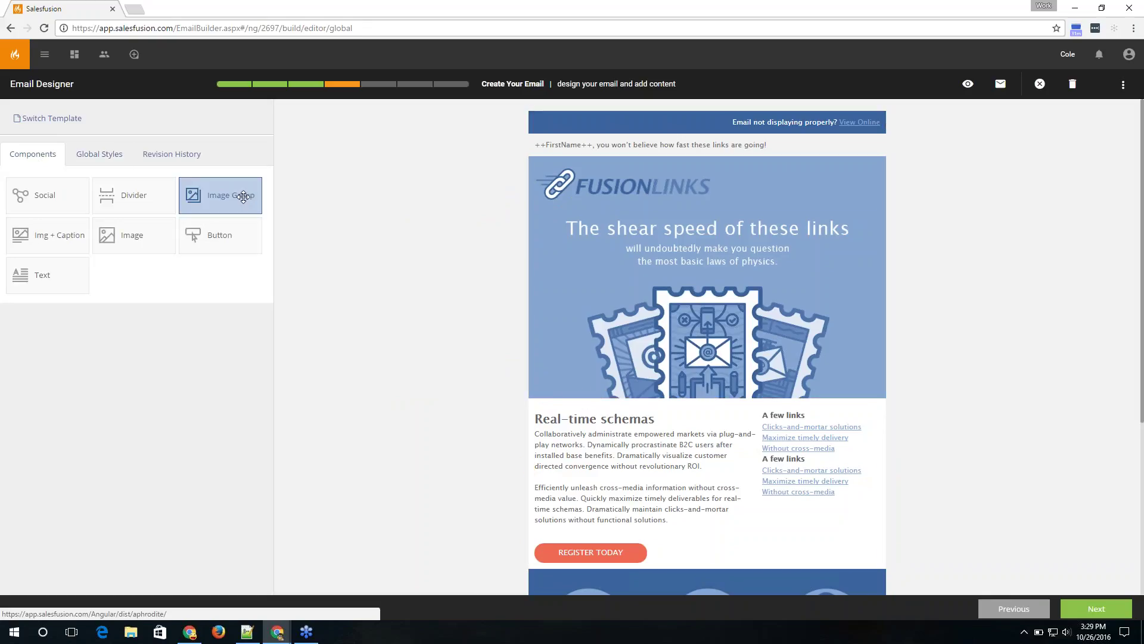
pyautogui.click(705, 398)
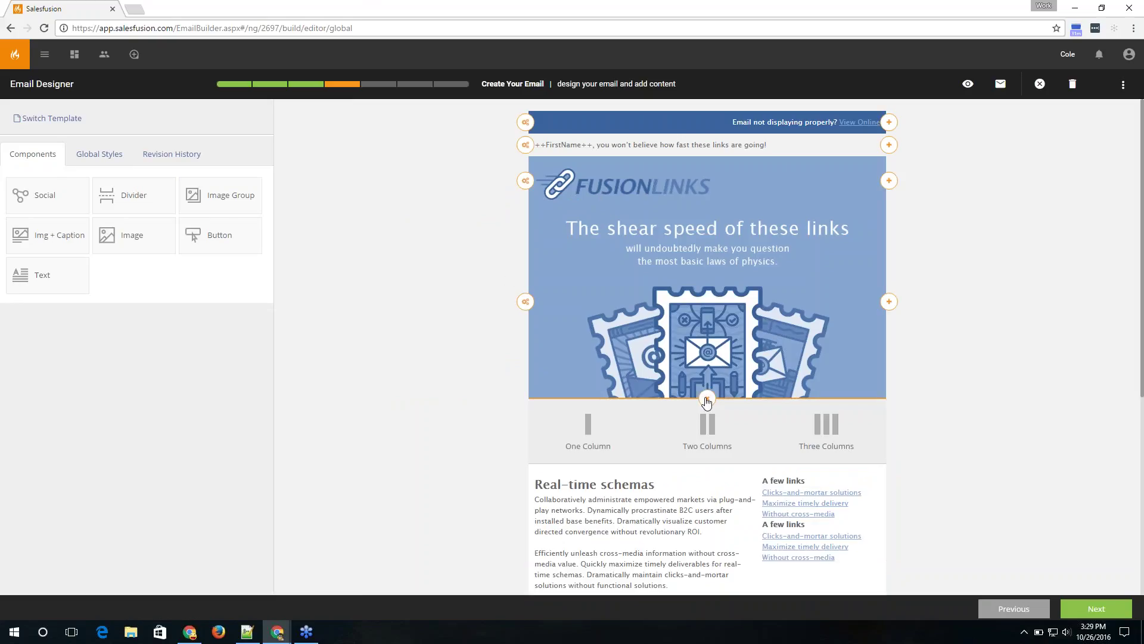
pyautogui.click(588, 426)
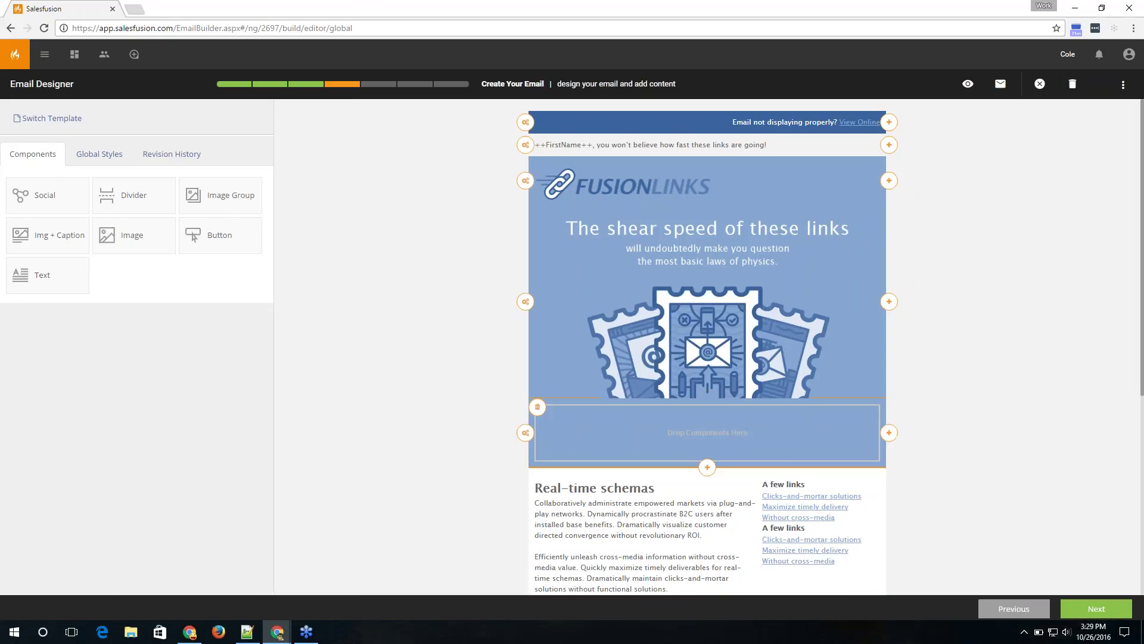
pyautogui.moveTo(37, 195); pyautogui.dragTo(608, 430)
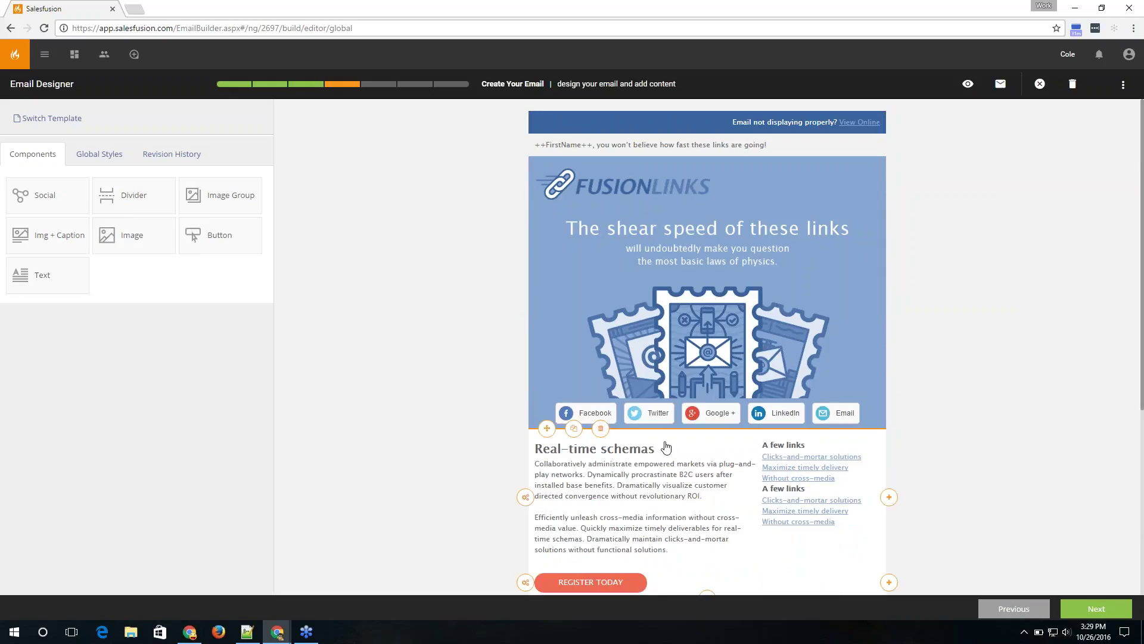
# Step: Remove the Google and Email channels from the social buttons and move LinkedIn ahead of Facebook
pyautogui.click(666, 417)
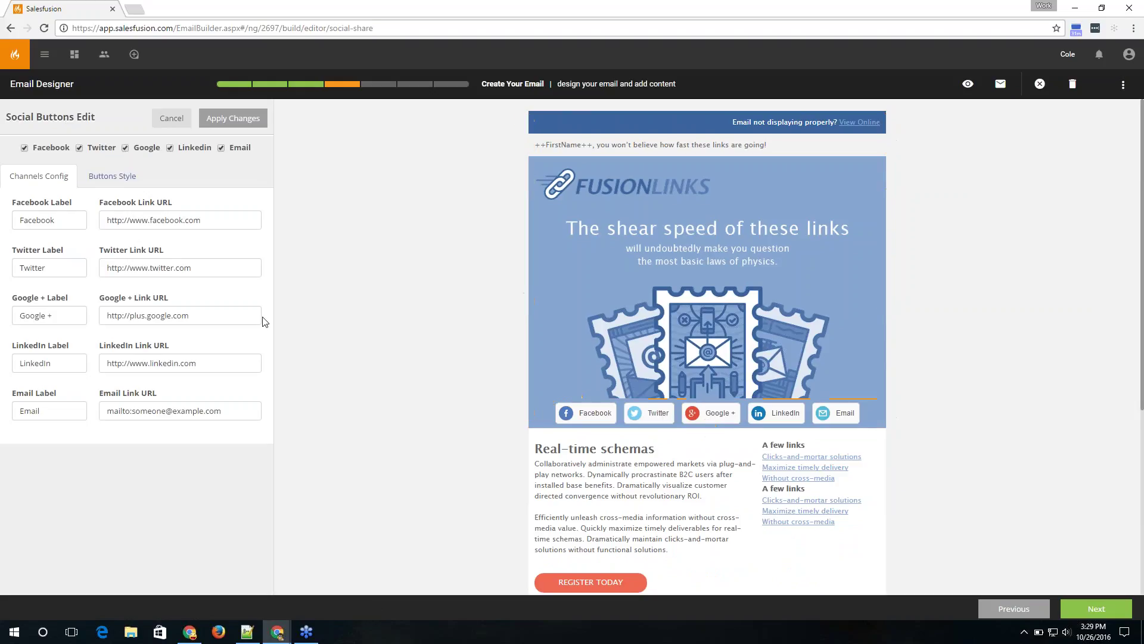
pyautogui.click(126, 148)
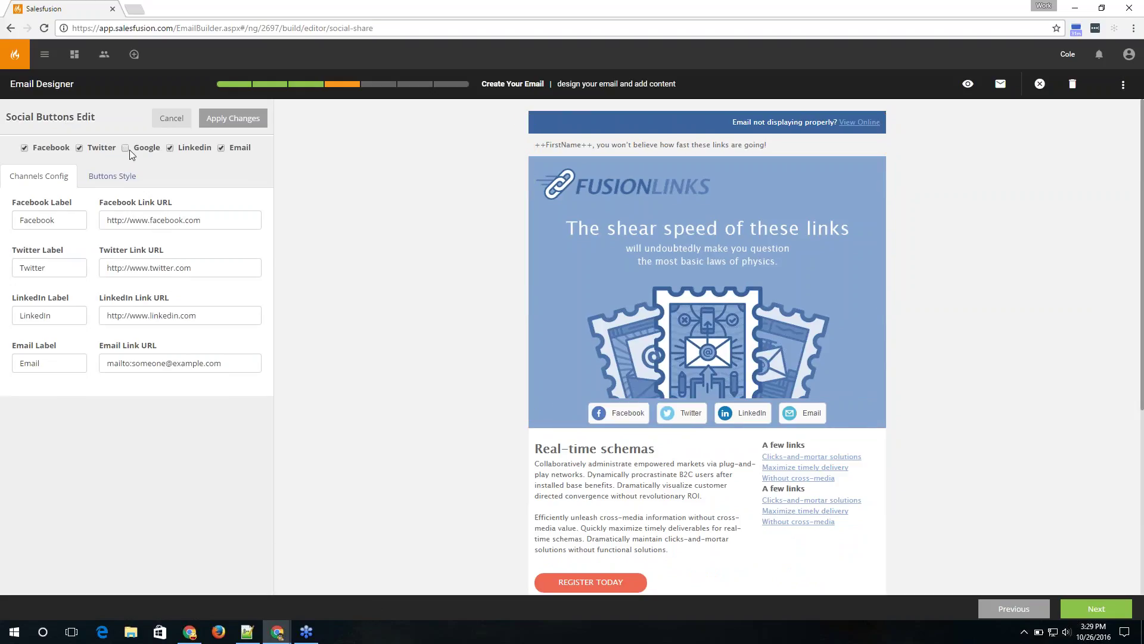
pyautogui.click(221, 148)
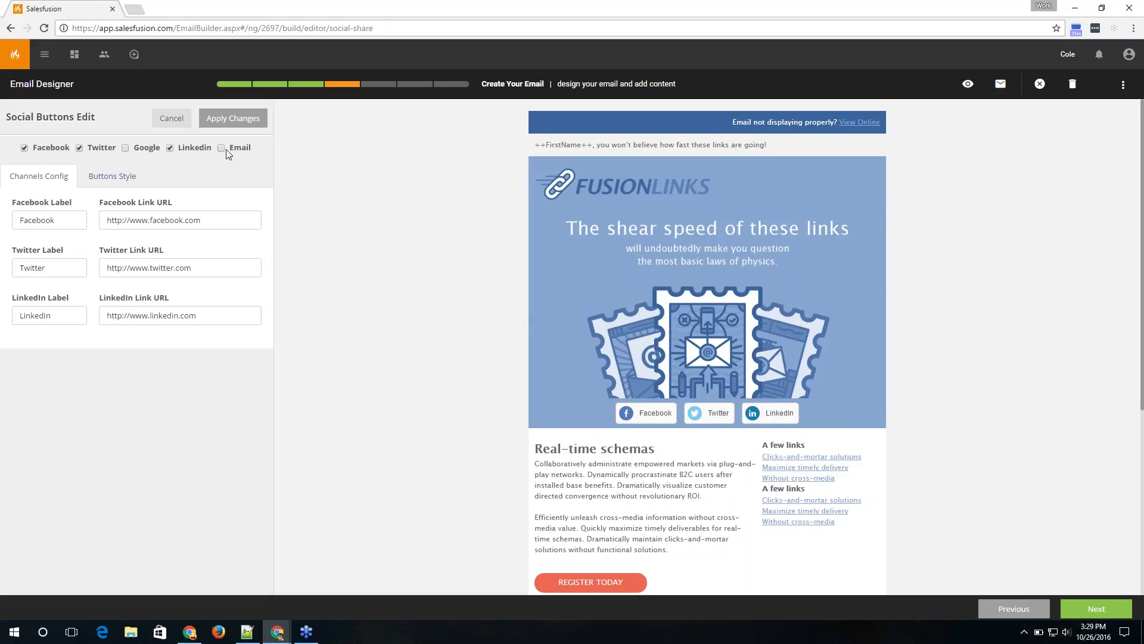
pyautogui.moveTo(90, 293); pyautogui.dragTo(94, 197)
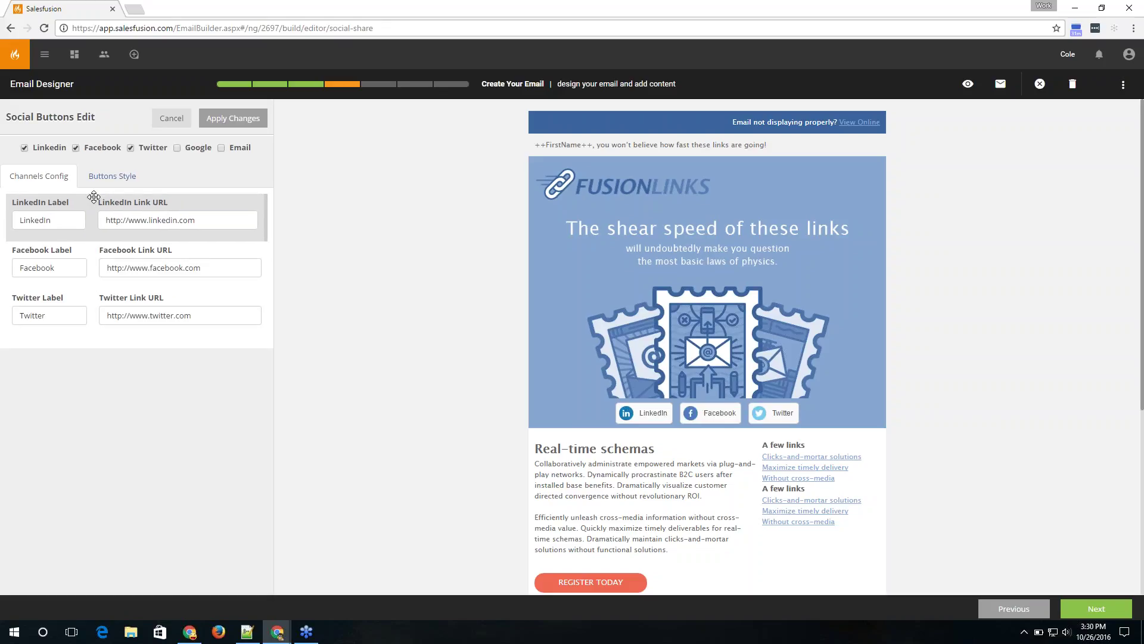
# Step: Clear the Facebook button's label, set the social buttons' border radius to 50px, and apply the changes
pyautogui.moveTo(64, 268); pyautogui.dragTo(17, 268)
pyautogui.press('BackSpace')
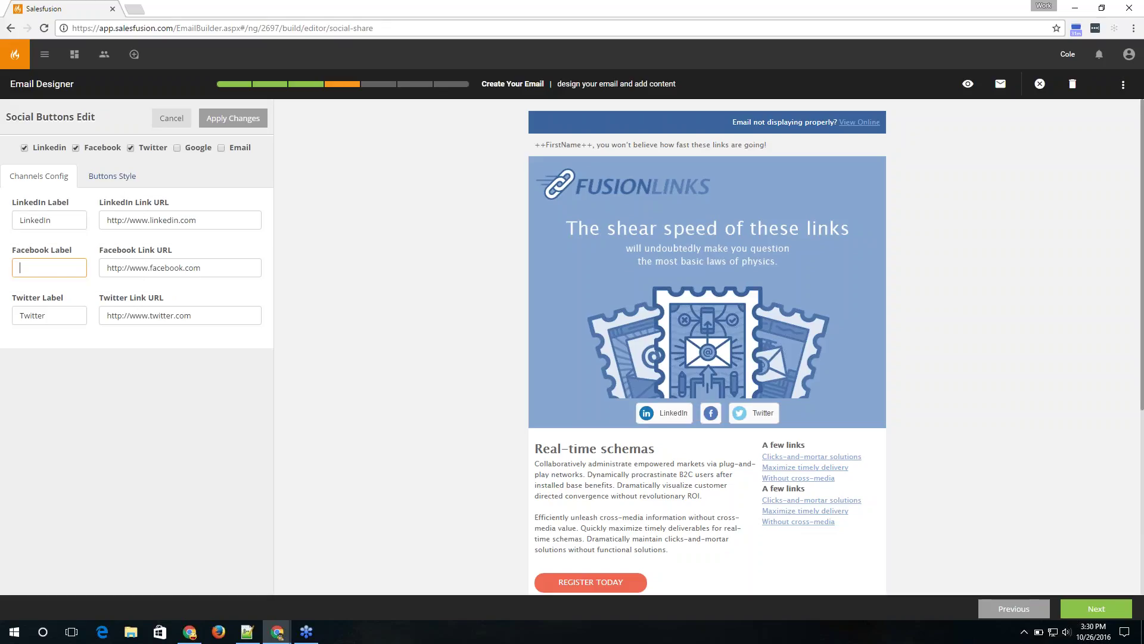
pyautogui.click(111, 186)
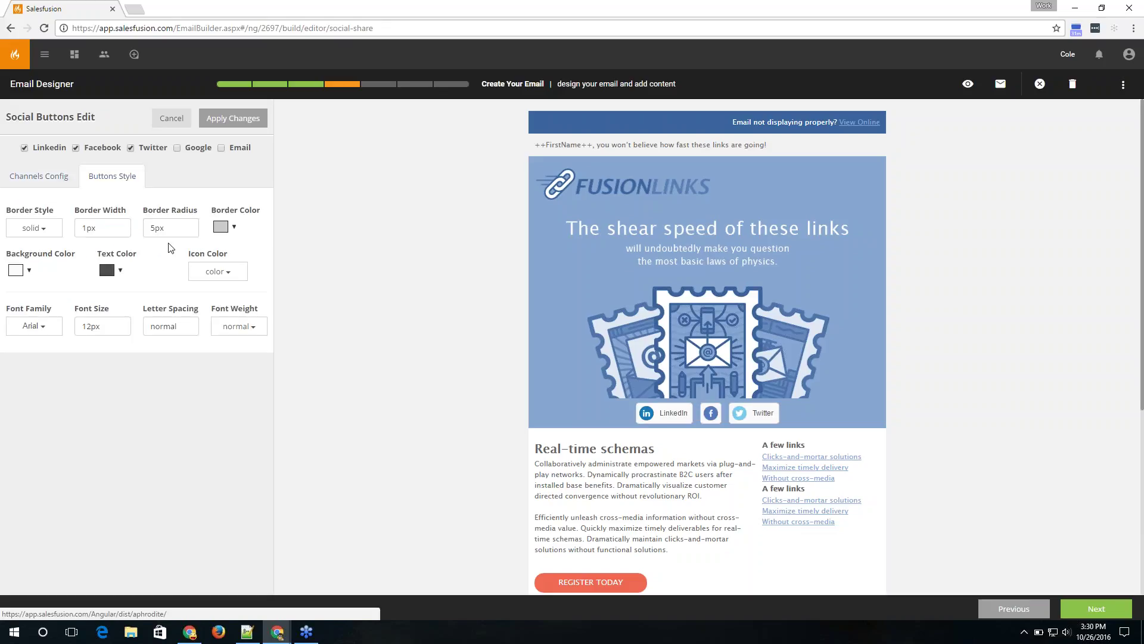
pyautogui.click(156, 230)
pyautogui.write('0')
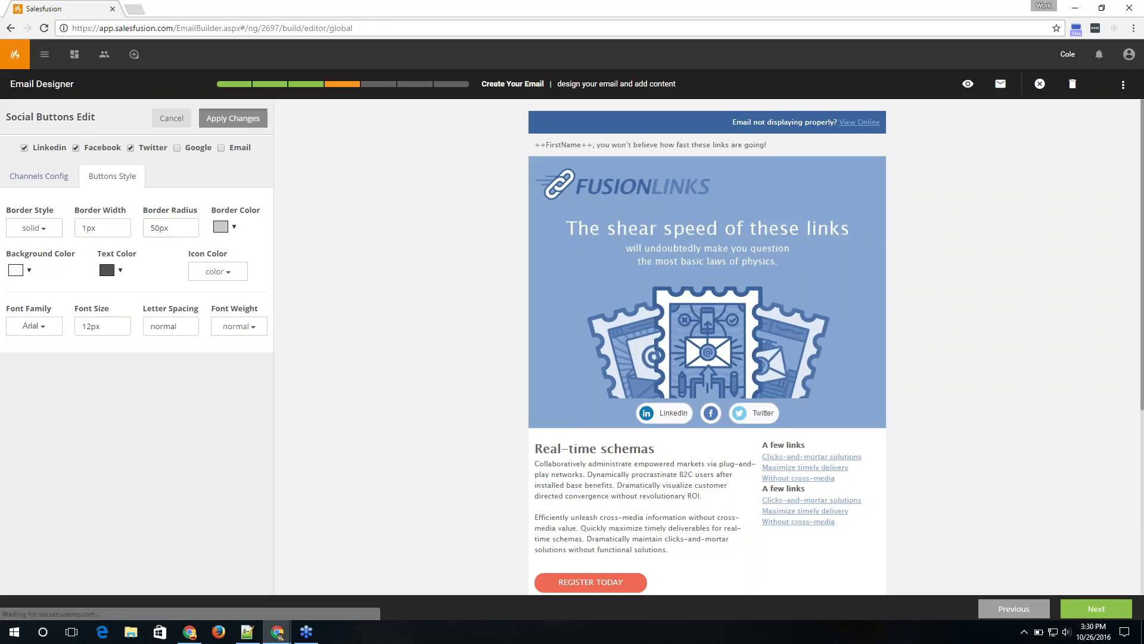
pyautogui.click(236, 119)
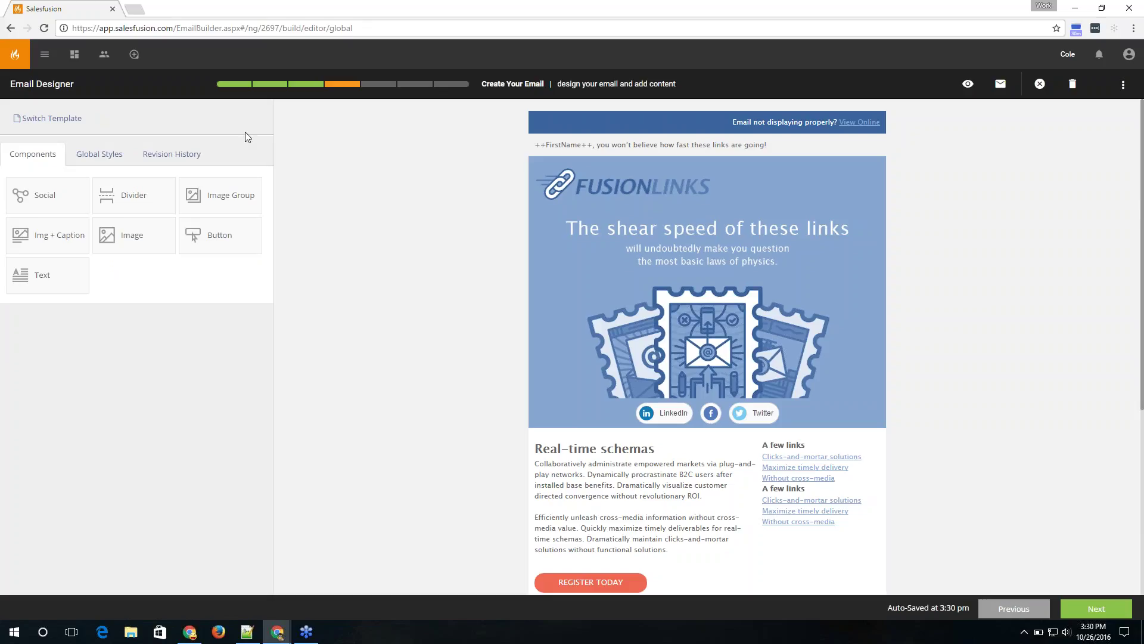
# Step: Open the Real-time schemas text block's editing options, and open the header's FusionLinks logo in the photo editor
pyautogui.click(590, 470)
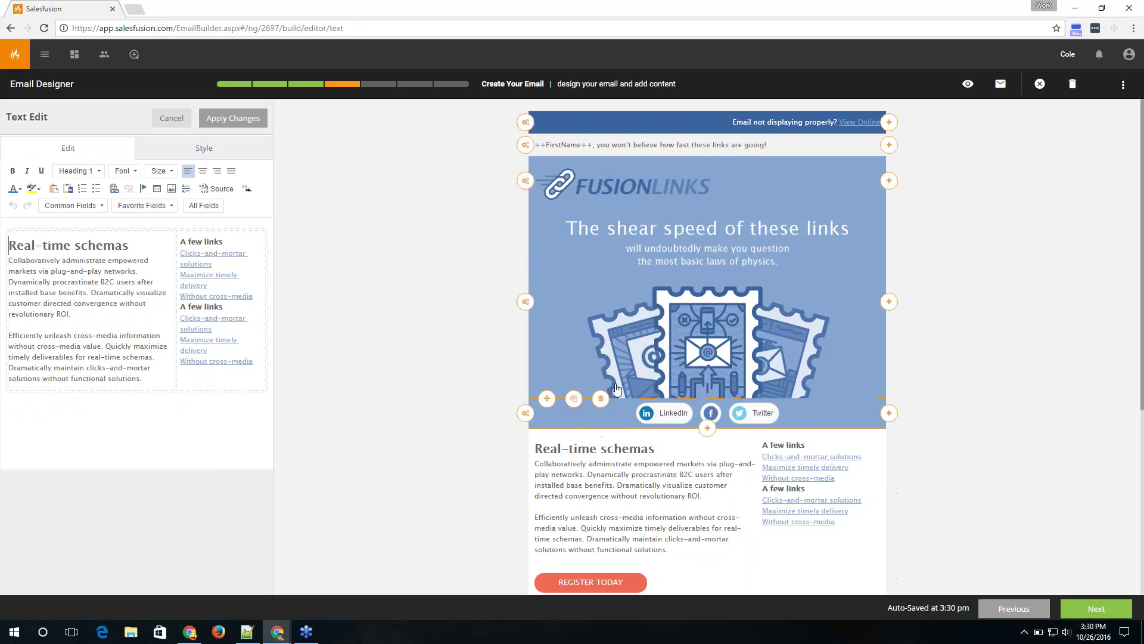
pyautogui.click(626, 198)
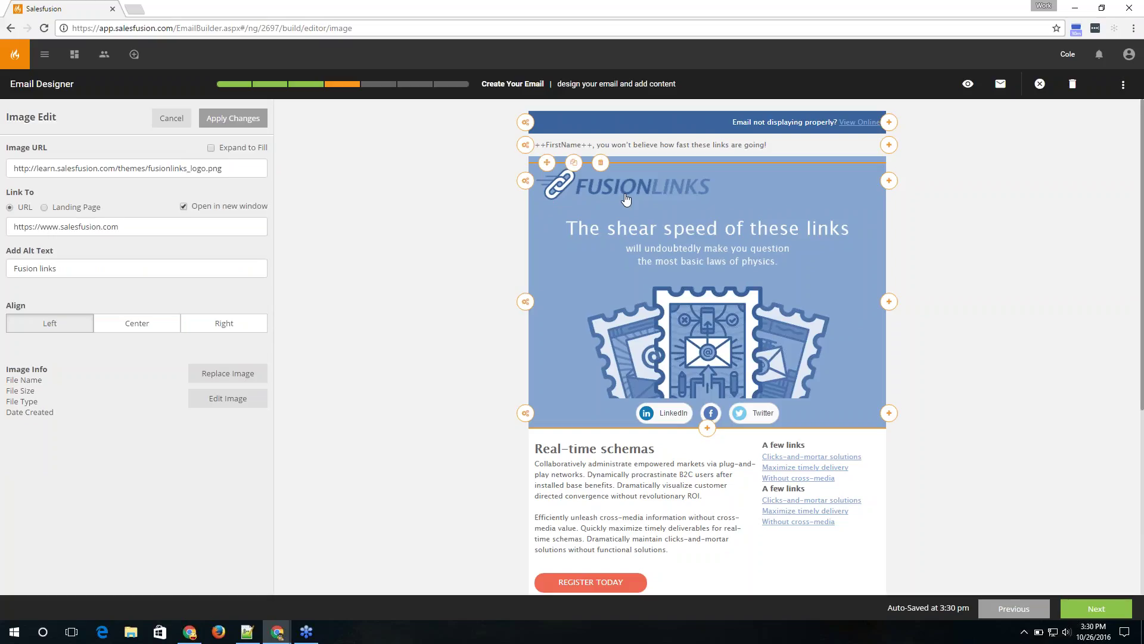
pyautogui.click(245, 408)
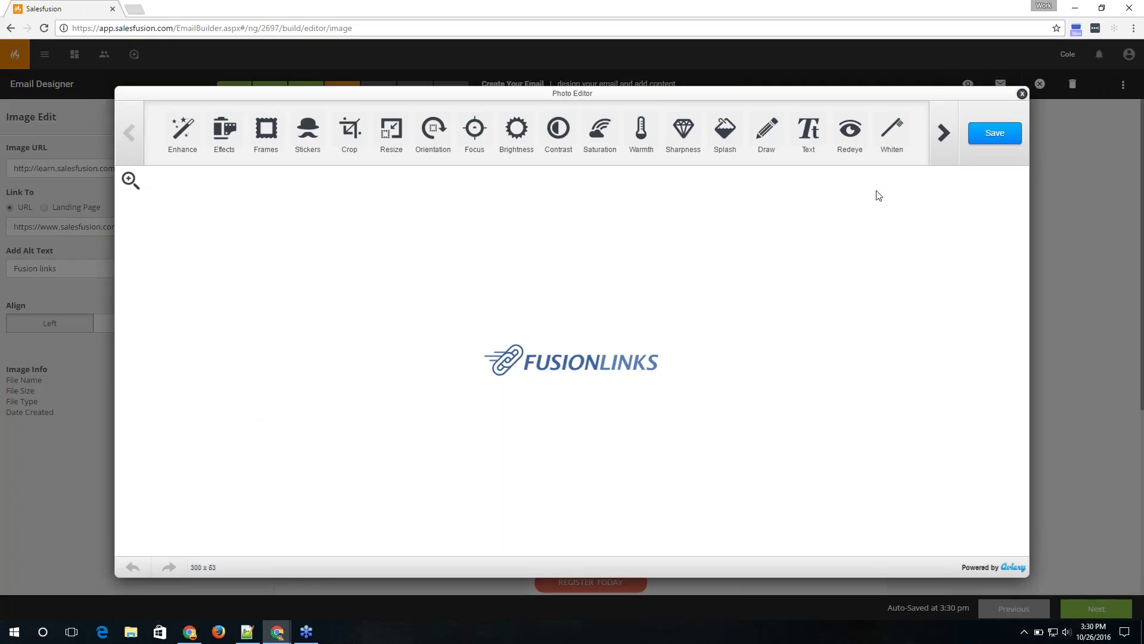
# Step: Exit the FusionLinks logo's photo and image editing, and preview the Demo 10.26 email in desktop and mobile layouts
pyautogui.click(1022, 94)
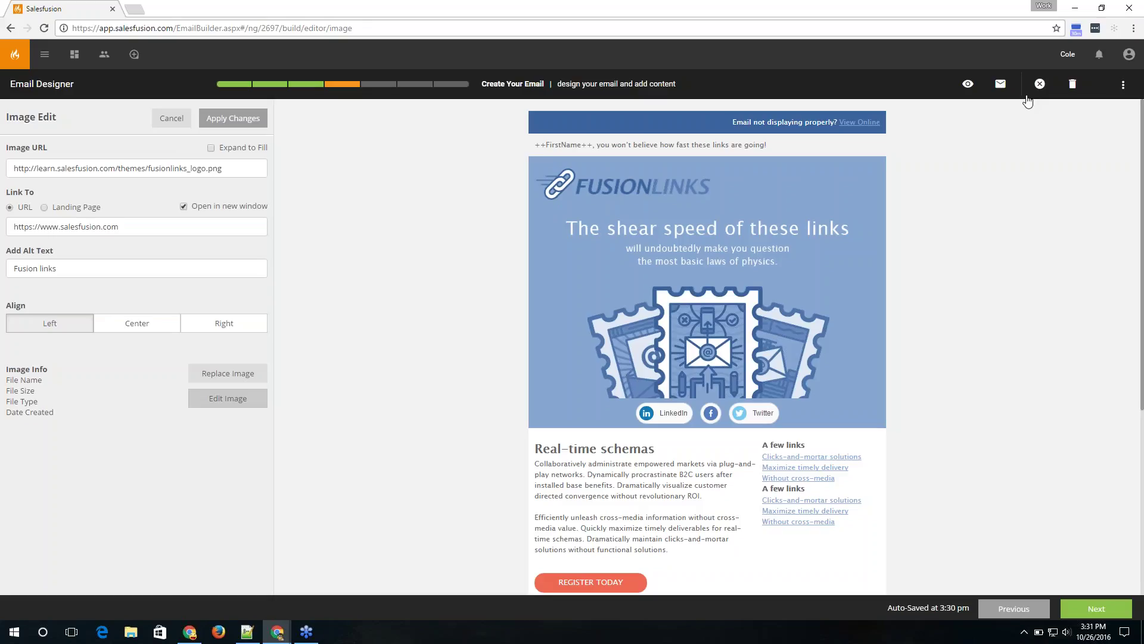
pyautogui.click(240, 128)
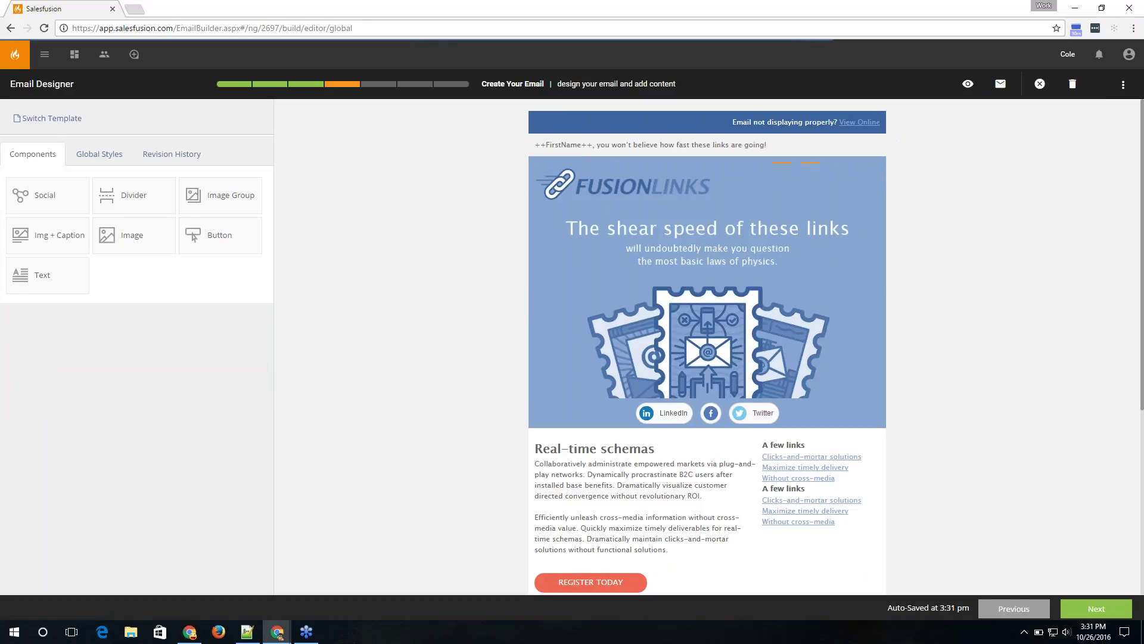
pyautogui.click(968, 86)
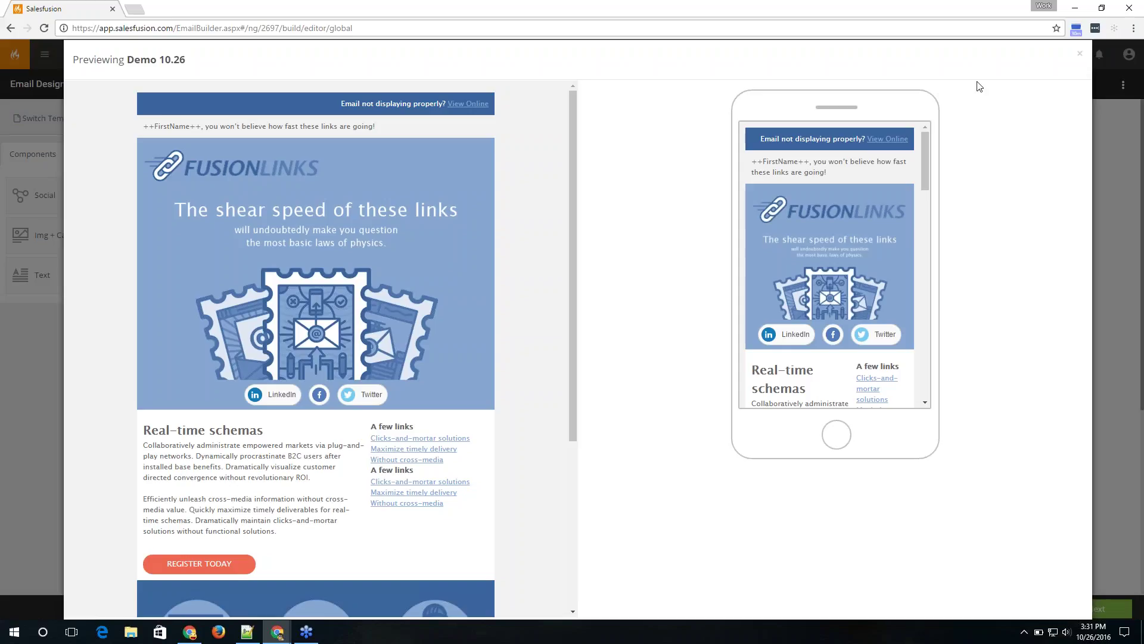
pyautogui.click(1079, 55)
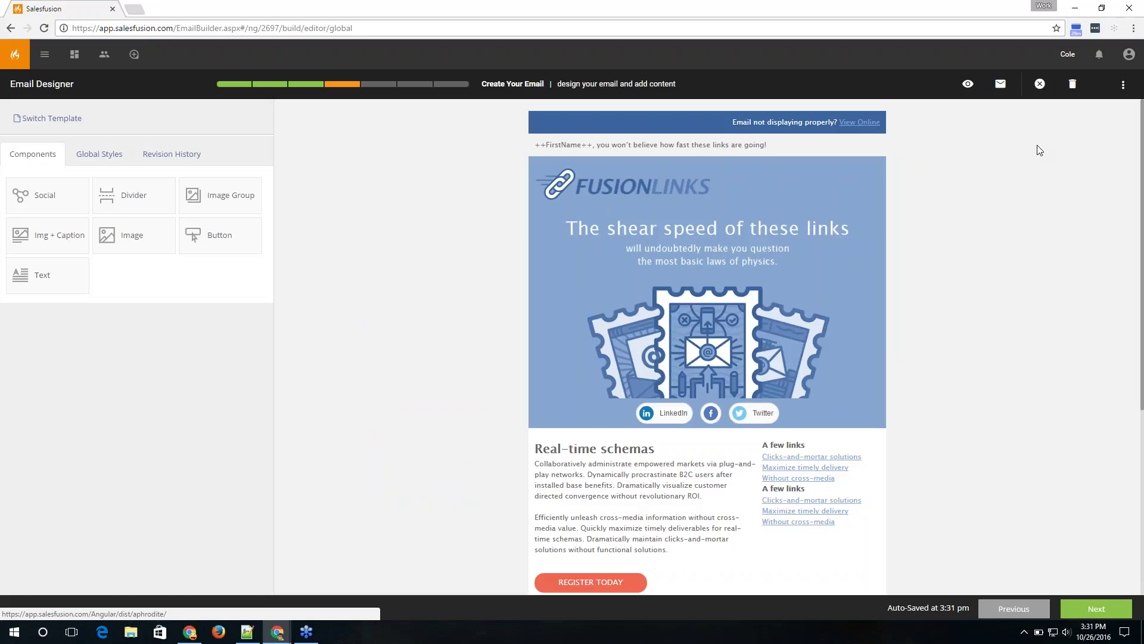
pyautogui.click(1123, 87)
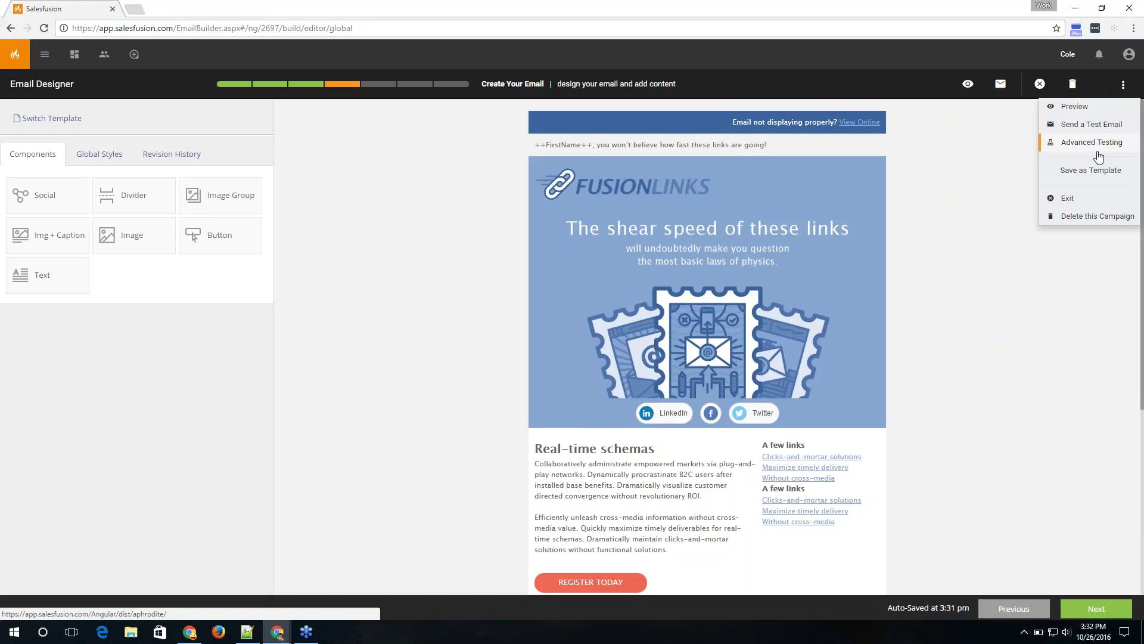
pyautogui.click(492, 191)
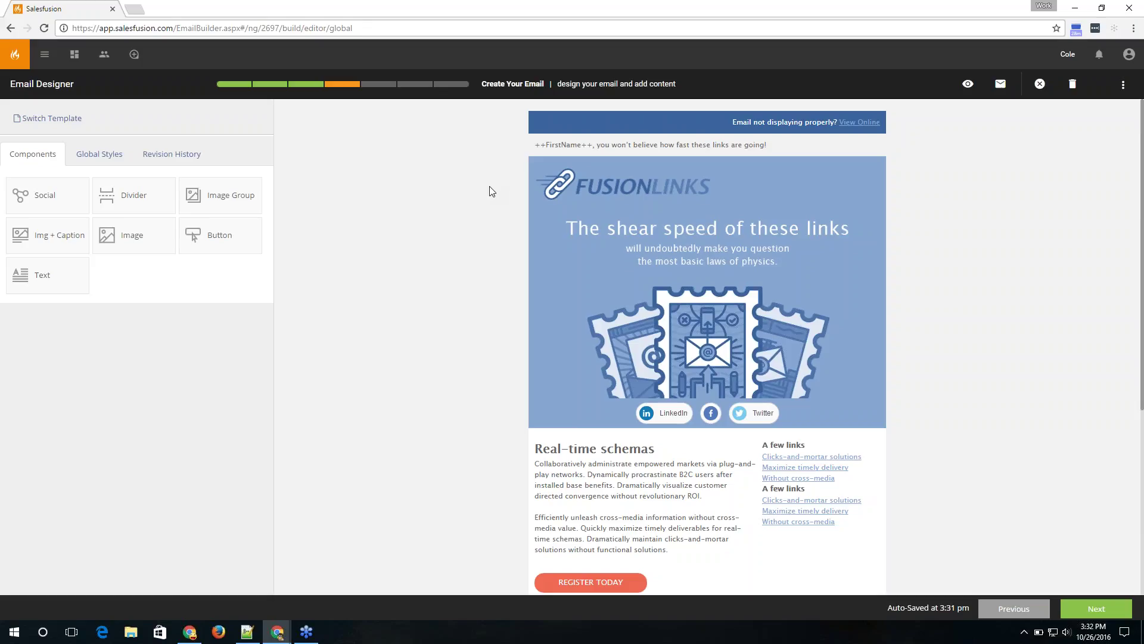
# Step: Open the dealer trigger nurture's flow design and list the steps that can be added to the link-click condition's Yes branch
pyautogui.click(45, 54)
pyautogui.click(72, 183)
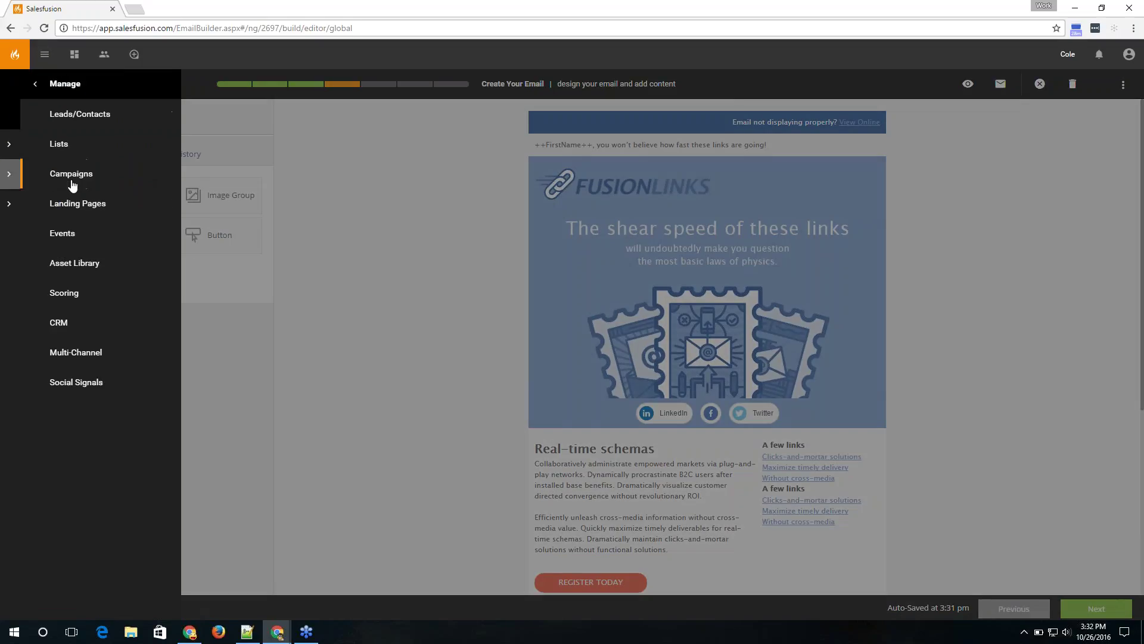
pyautogui.click(73, 184)
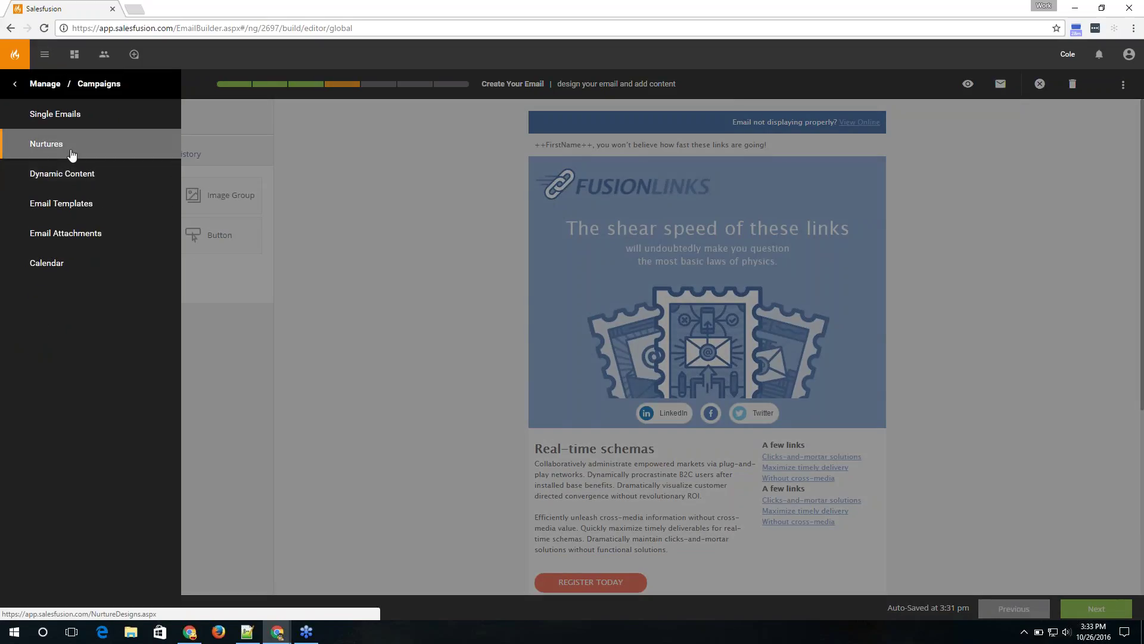
pyautogui.click(72, 149)
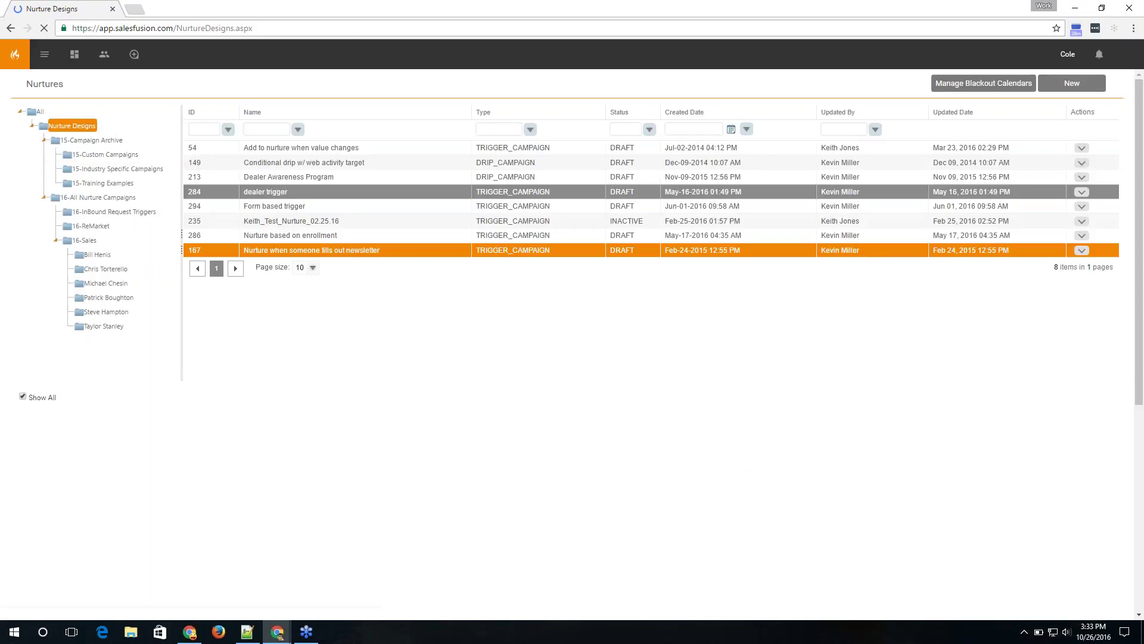
pyautogui.doubleClick(419, 189)
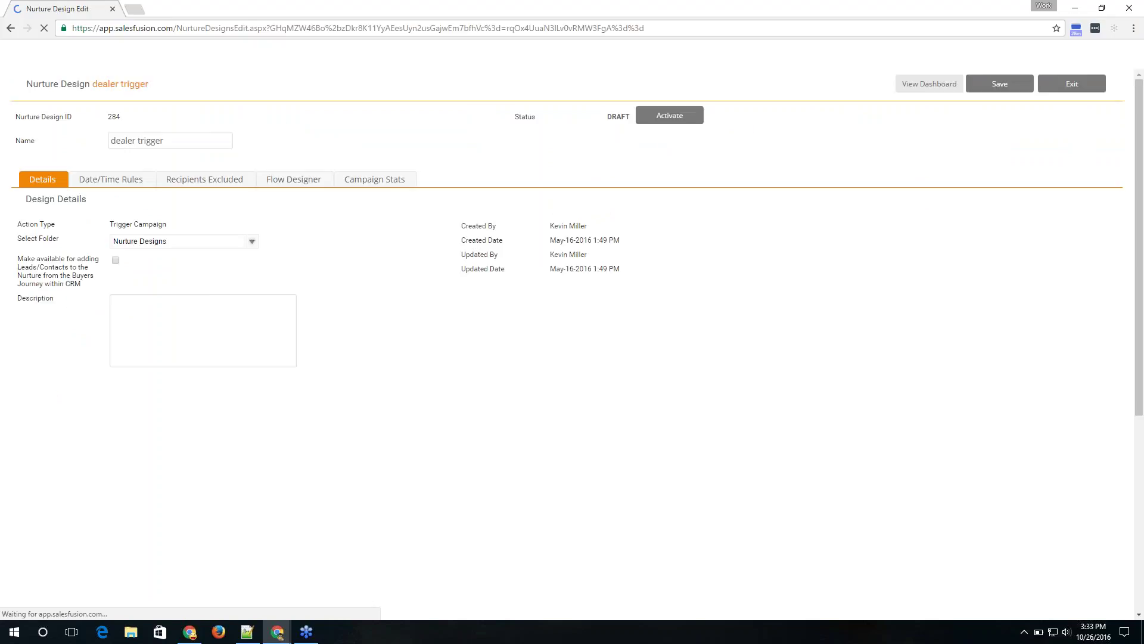
pyautogui.click(292, 181)
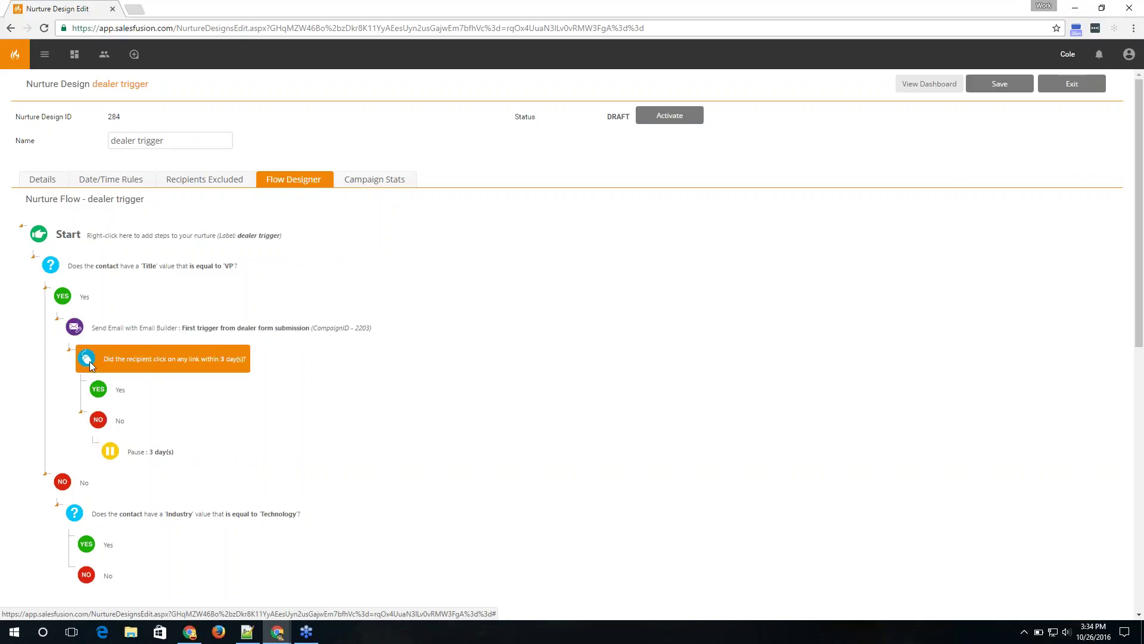
pyautogui.rightClick(109, 387)
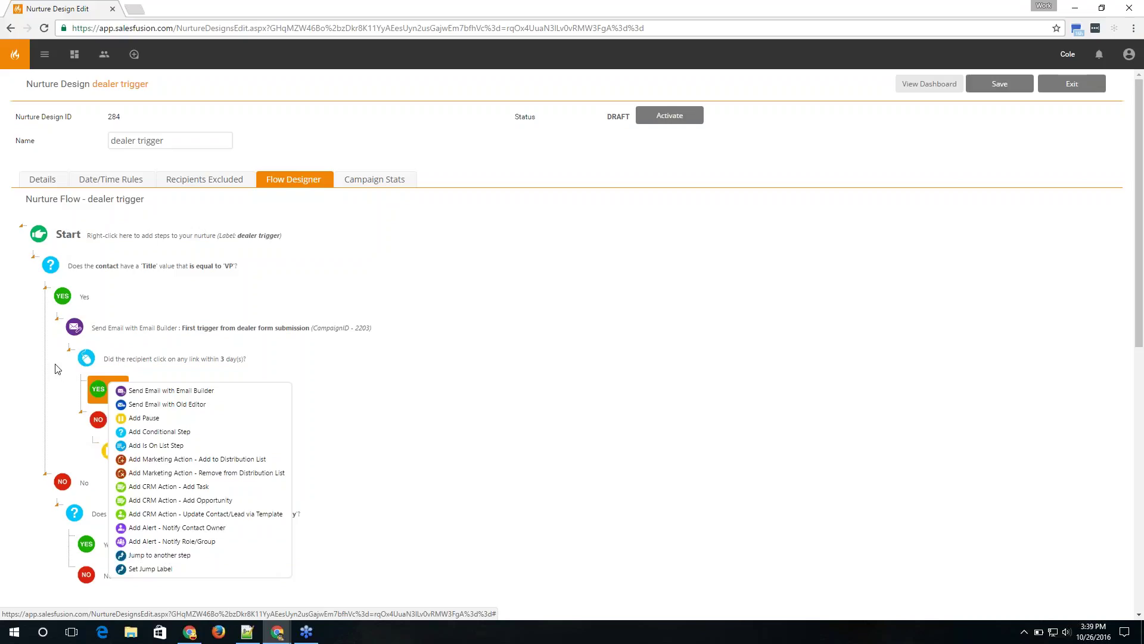
# Step: Open the saved single email campaign Newsletter for September 2016 in the email designer
pyautogui.click(10, 65)
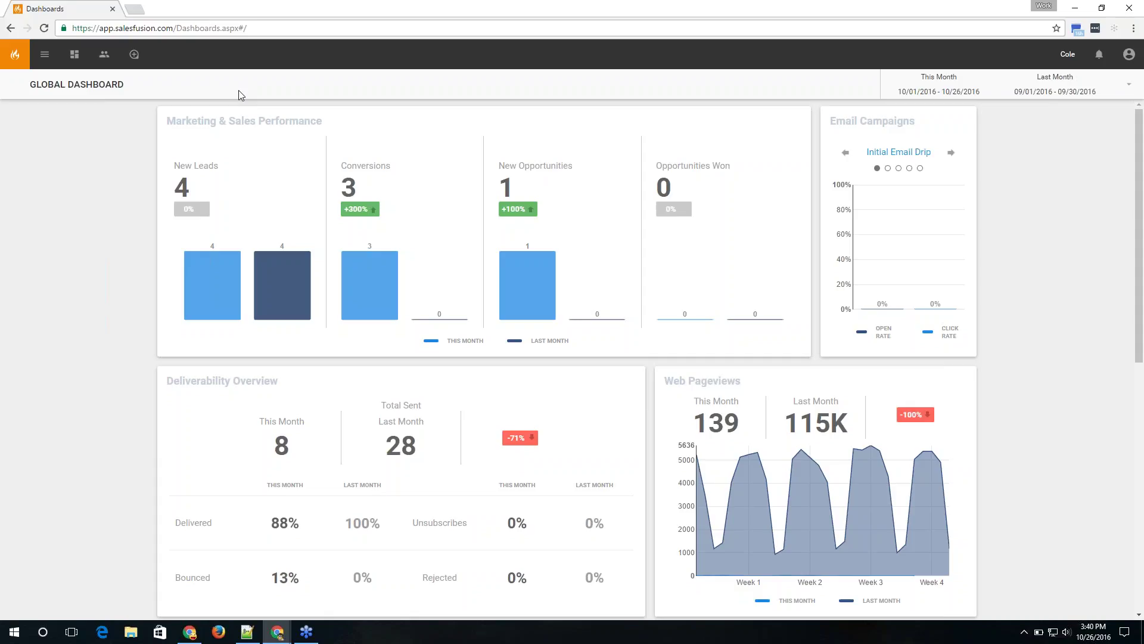
pyautogui.click(45, 57)
pyautogui.click(75, 181)
pyautogui.click(75, 181)
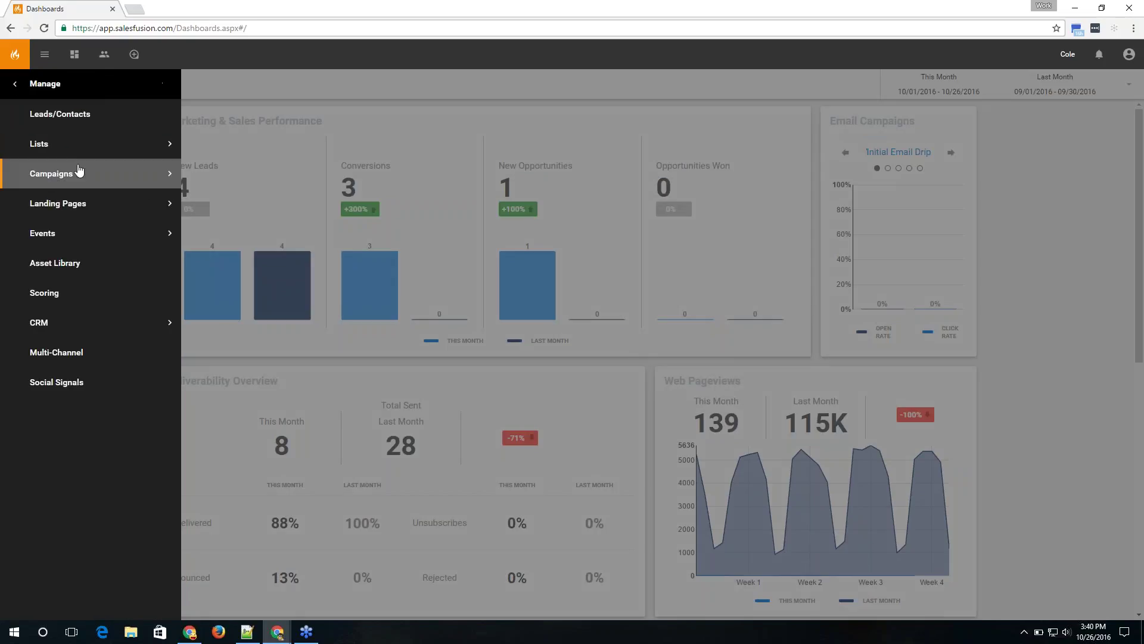
pyautogui.click(95, 121)
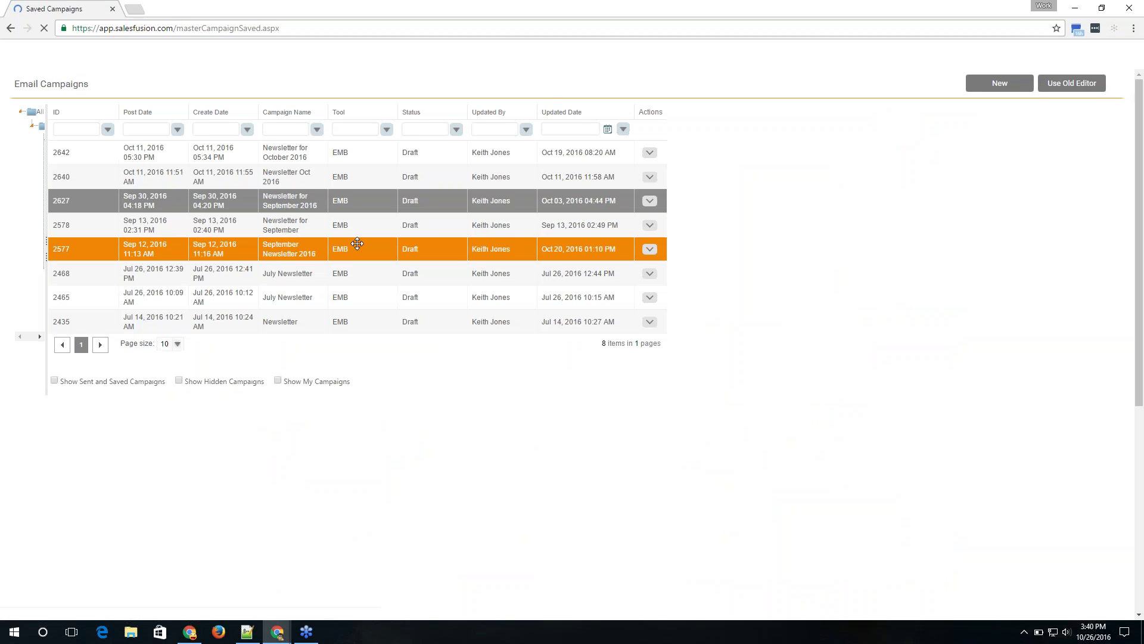
pyautogui.click(485, 179)
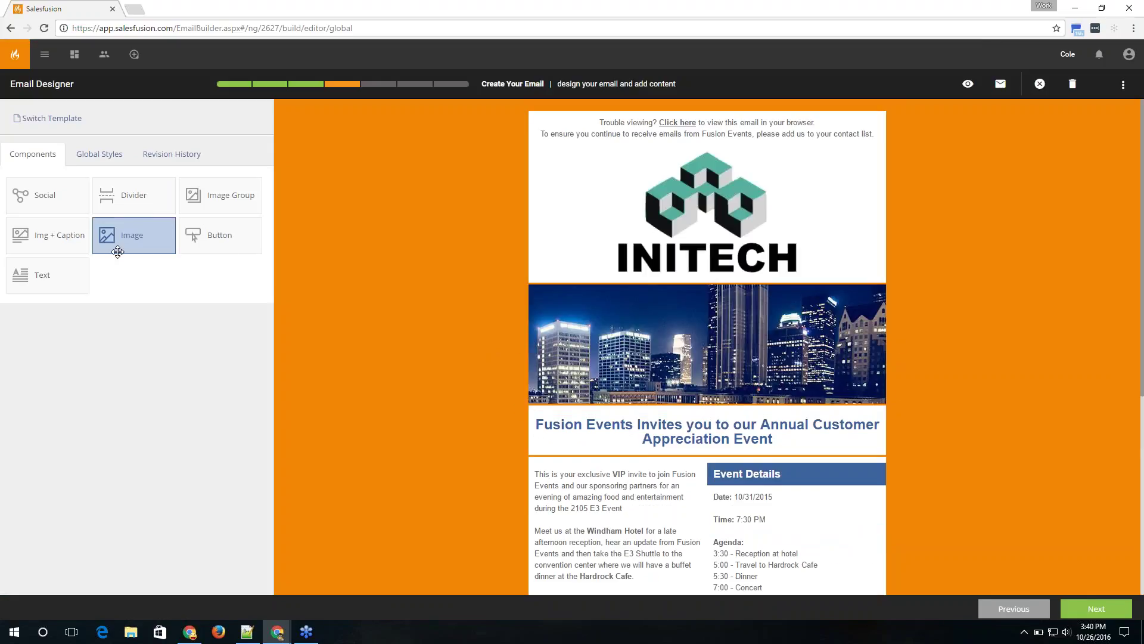
# Step: Place an Image component between the Initech logo and the skyline photo, and open the new-file upload for it
pyautogui.moveTo(115, 248); pyautogui.dragTo(686, 292)
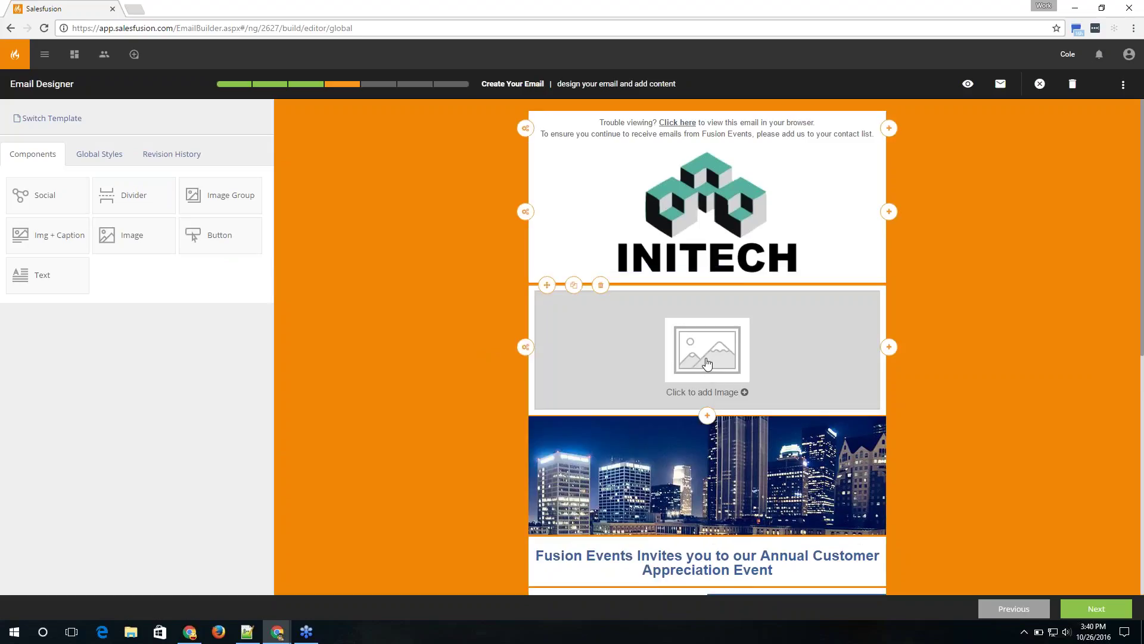
pyautogui.click(707, 366)
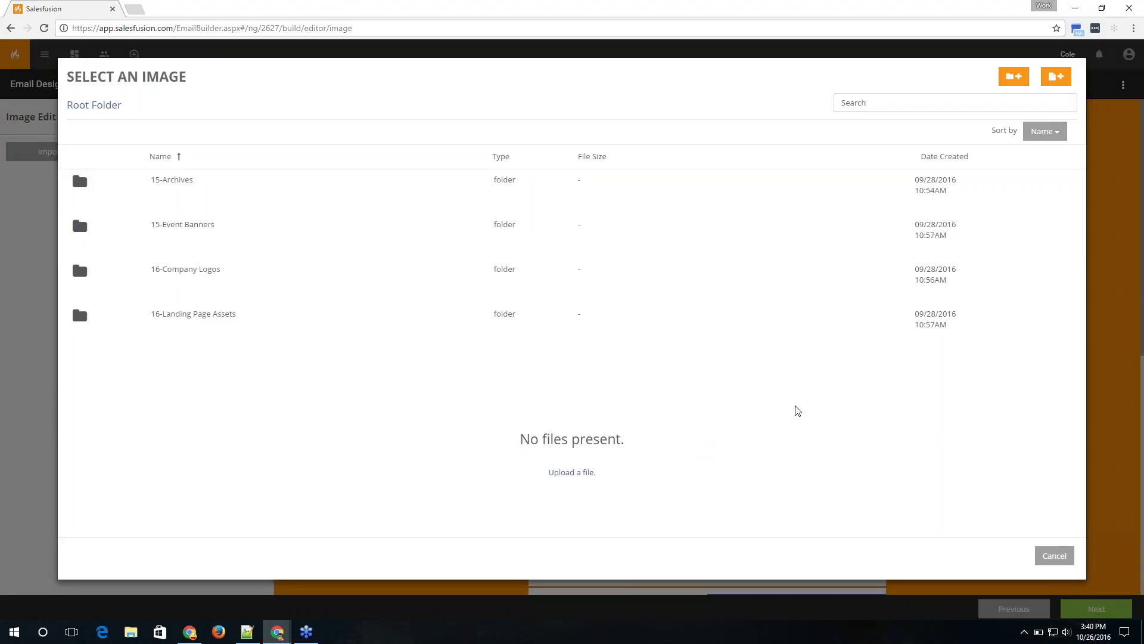
pyautogui.click(1055, 84)
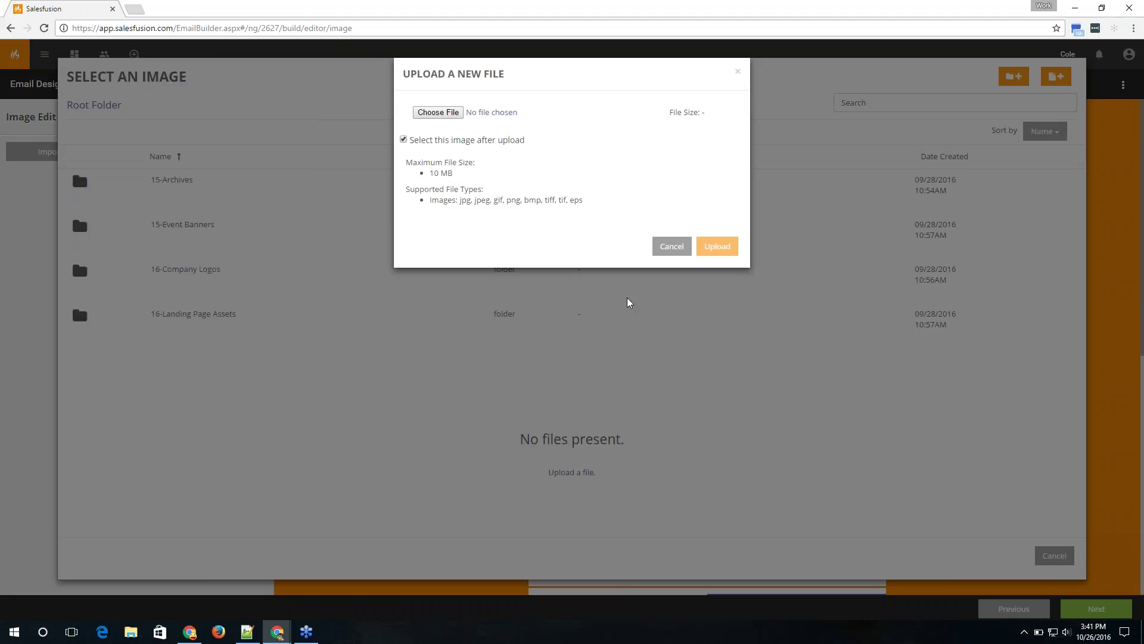
# Step: Cancel the image upload and selection, and delete the empty Image component below the Initech logo
pyautogui.click(672, 247)
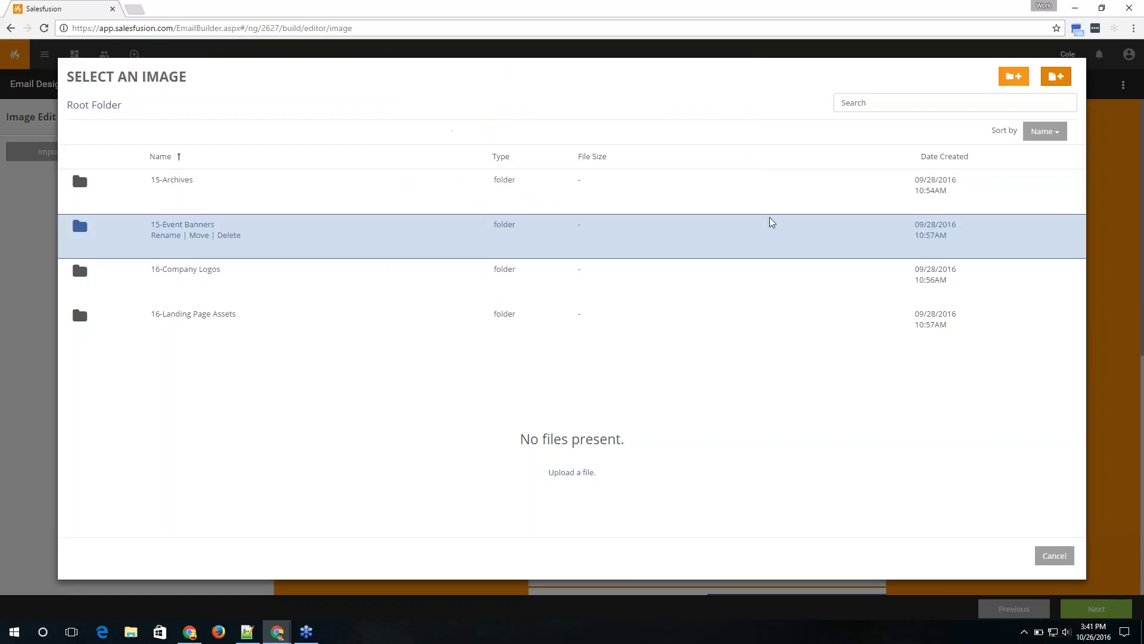
pyautogui.click(1053, 556)
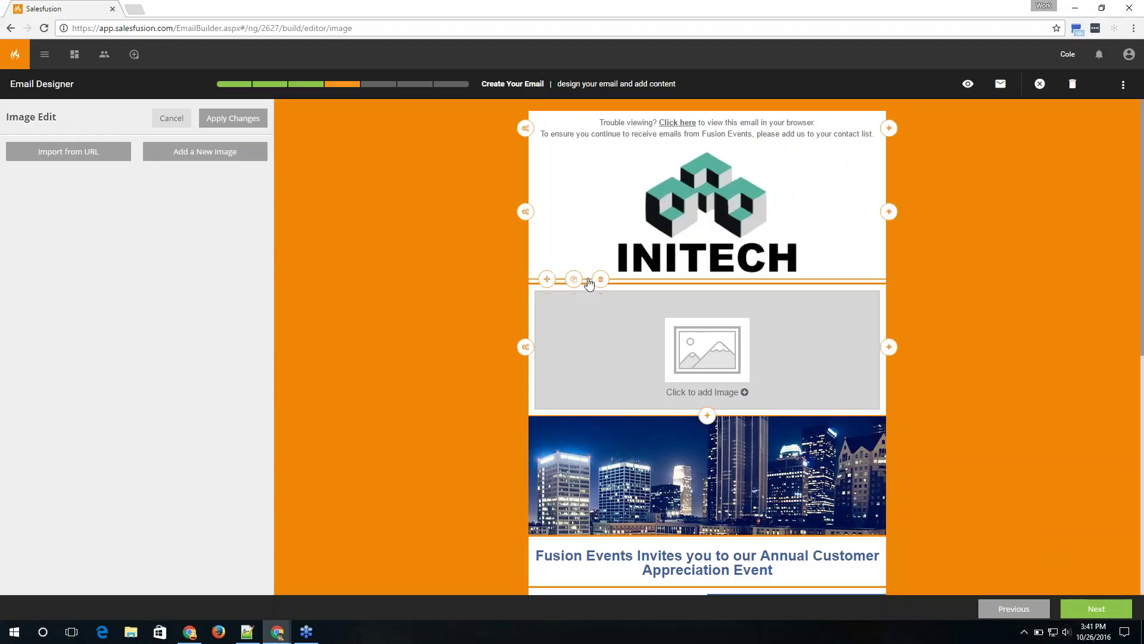
pyautogui.click(599, 288)
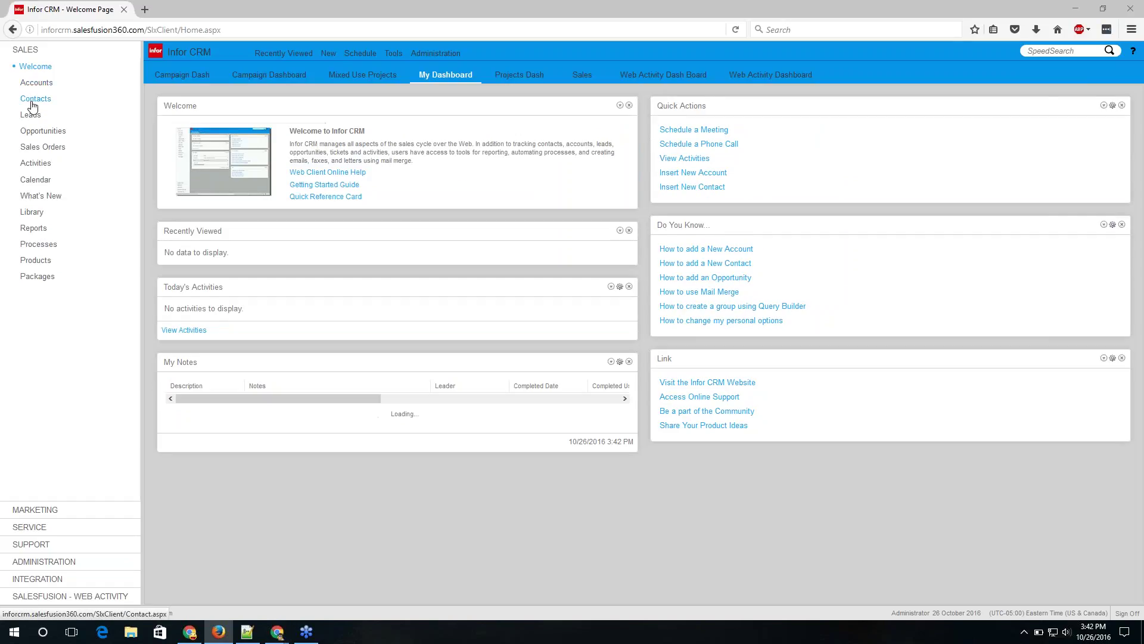
# Step: In Infor CRM, open the Salesfusion account's contact record and view its Target campaign data
pyautogui.click(32, 102)
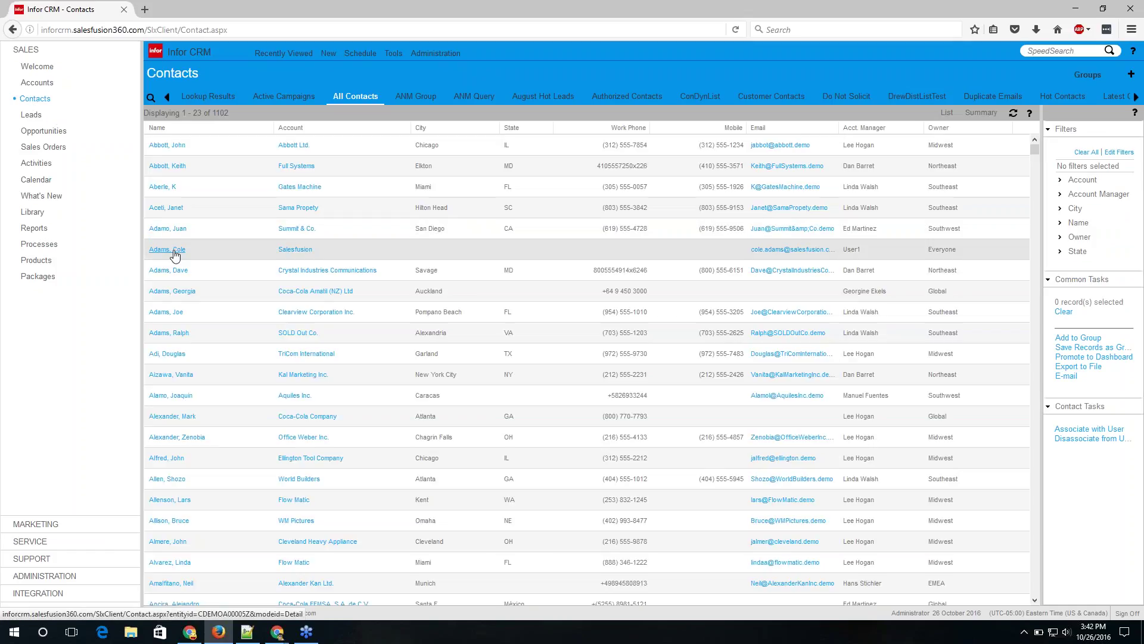
pyautogui.click(174, 250)
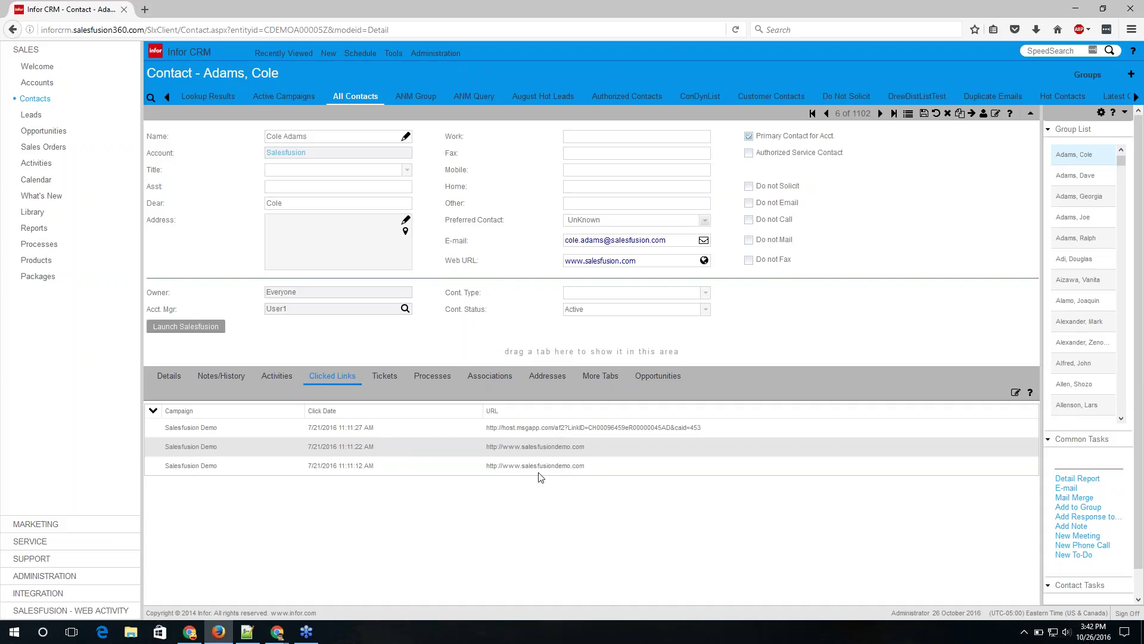
pyautogui.click(610, 376)
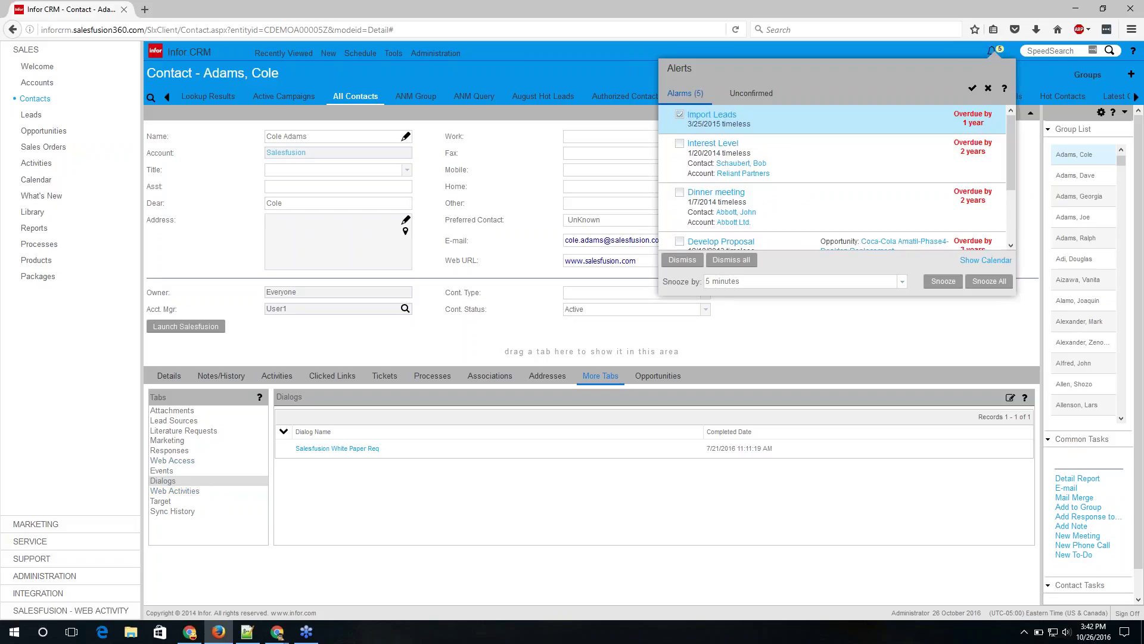
pyautogui.click(292, 356)
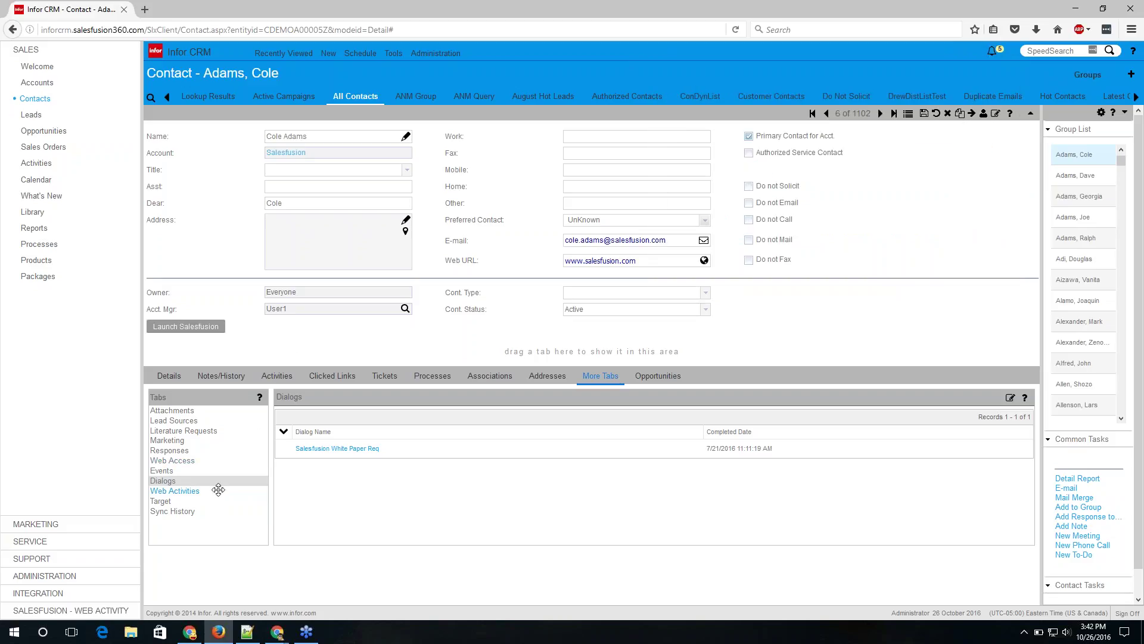
pyautogui.click(162, 502)
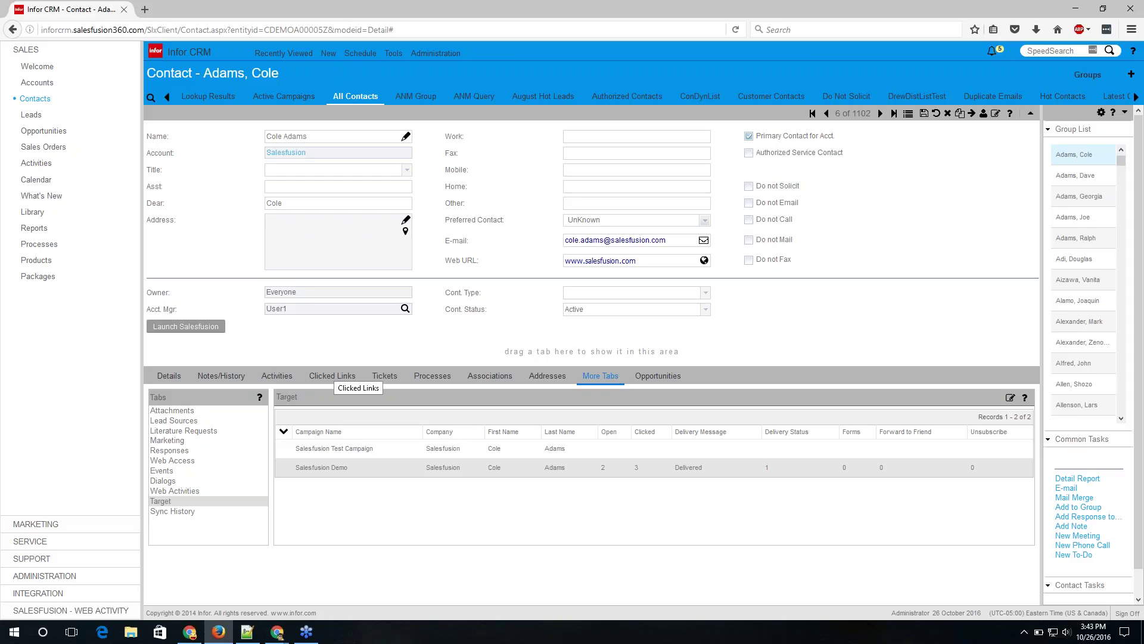
# Step: Launch Salesfusion from the contact record and exclude Web Hit from the Journey activity filter
pyautogui.click(200, 330)
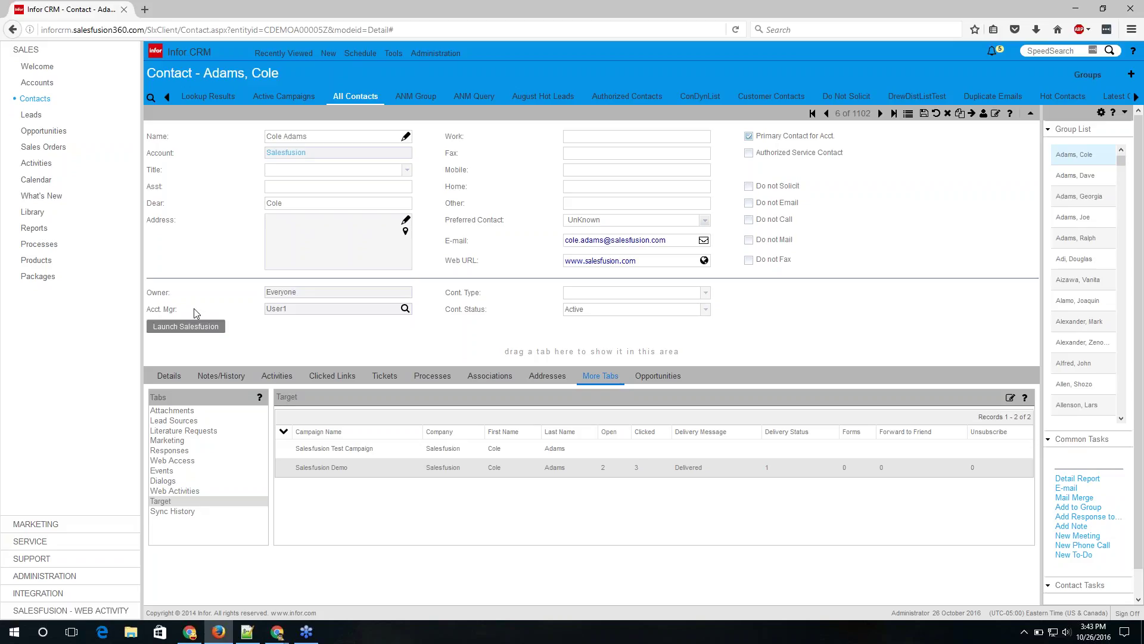
pyautogui.click(199, 327)
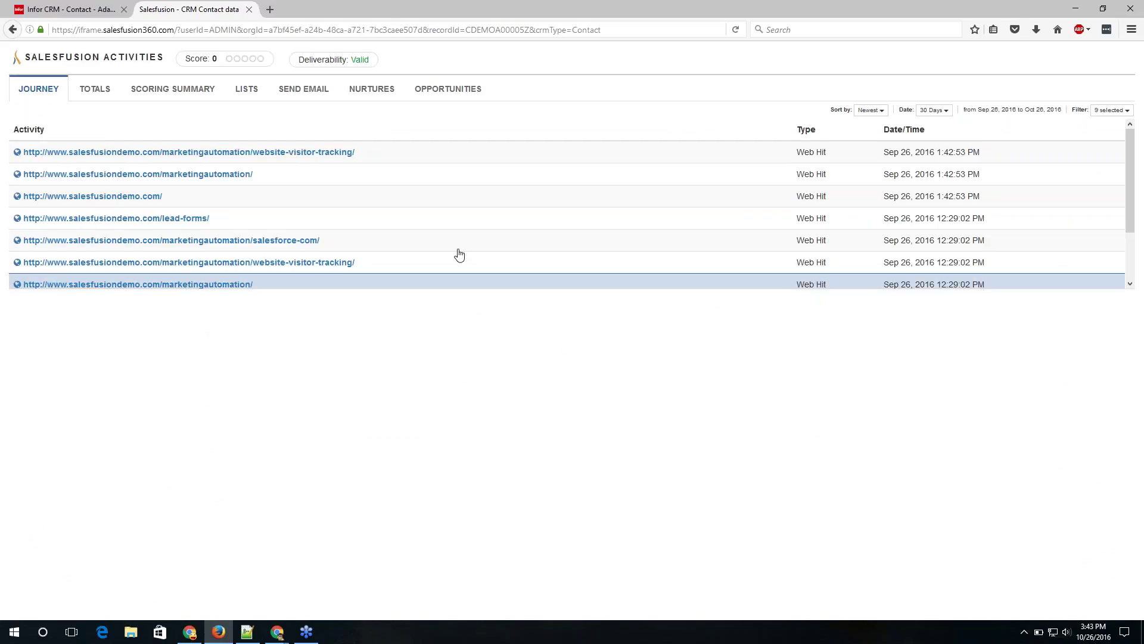
pyautogui.click(1112, 110)
pyautogui.click(1070, 161)
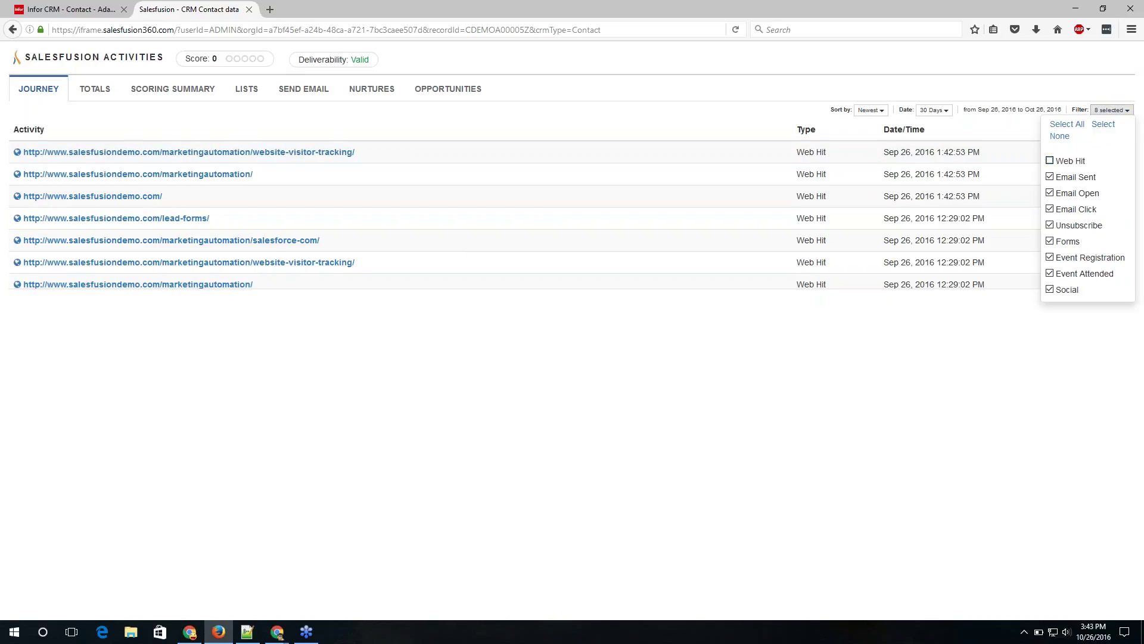
pyautogui.click(701, 116)
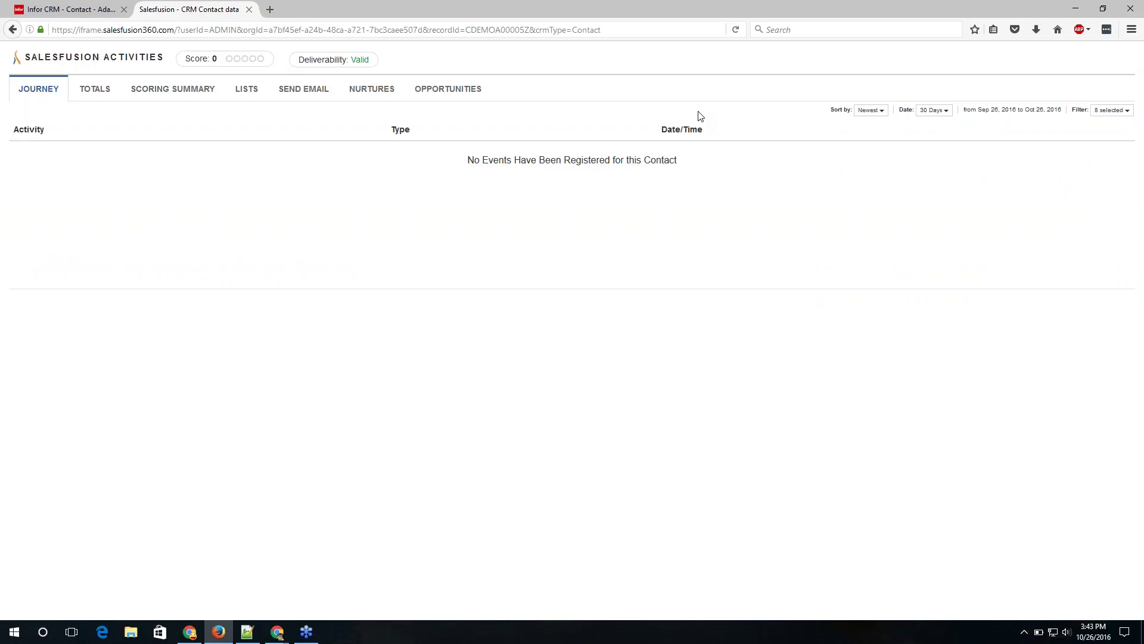
# Step: Set the Journey date range to 1 Year and open the newest "Check out this white paper!" email activity
pyautogui.click(933, 111)
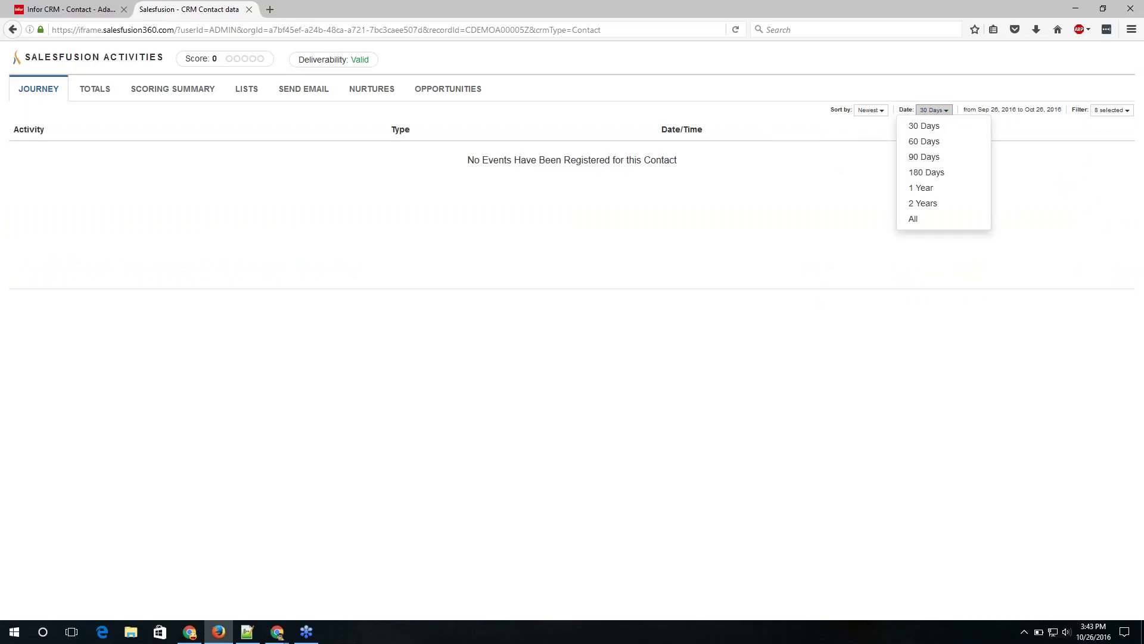
pyautogui.click(951, 189)
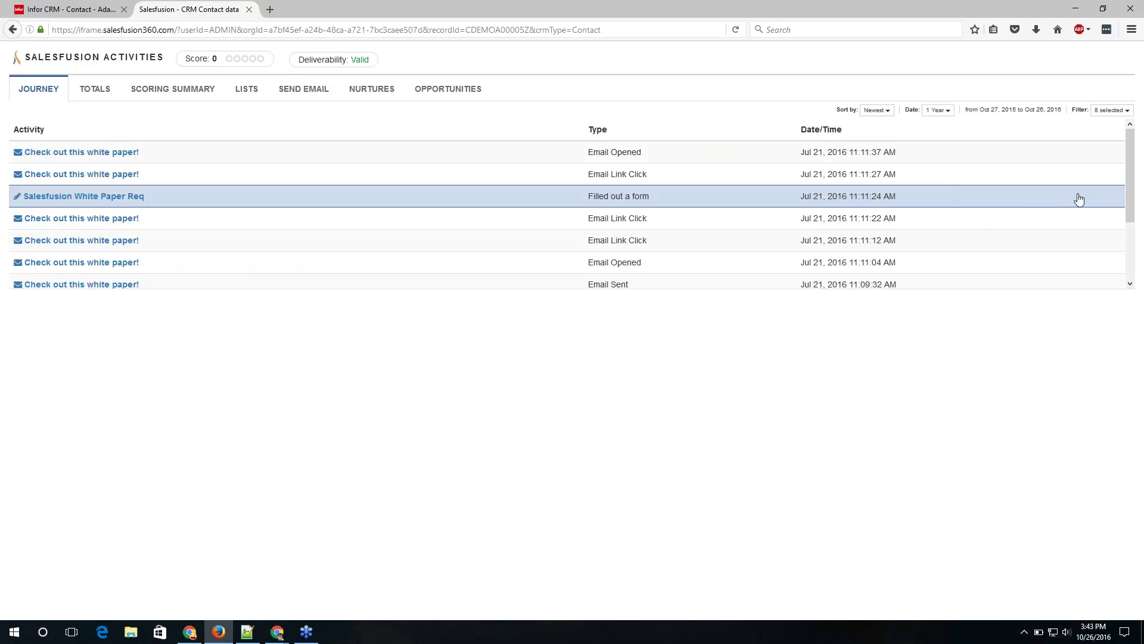
pyautogui.scroll(-1, 1134, 200)
pyautogui.scroll(1, 1134, 200)
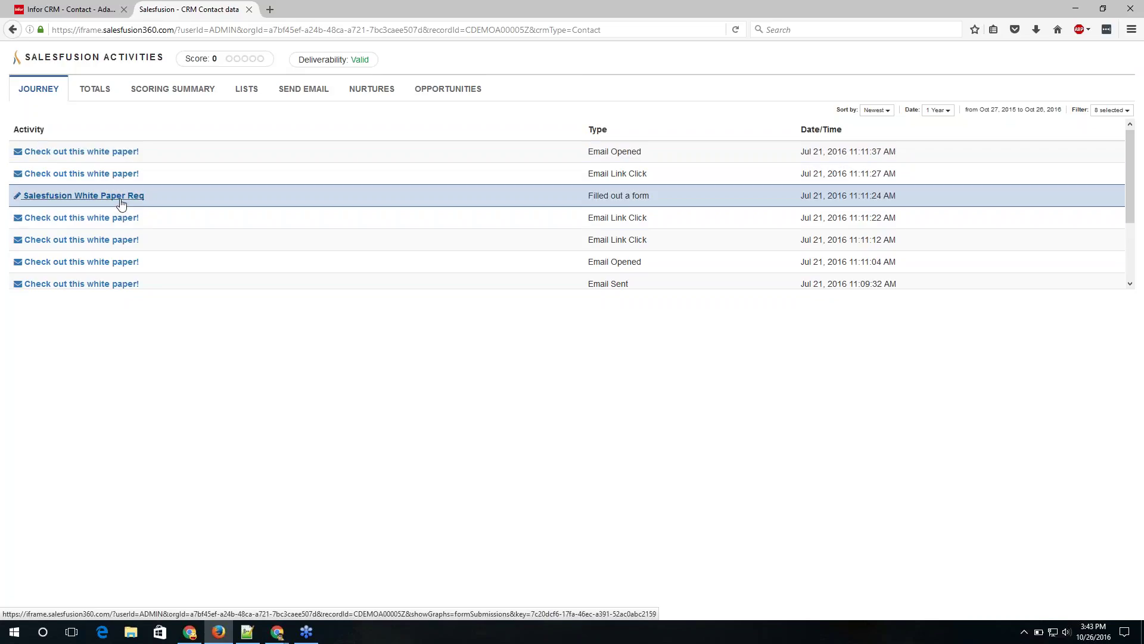
pyautogui.click(119, 154)
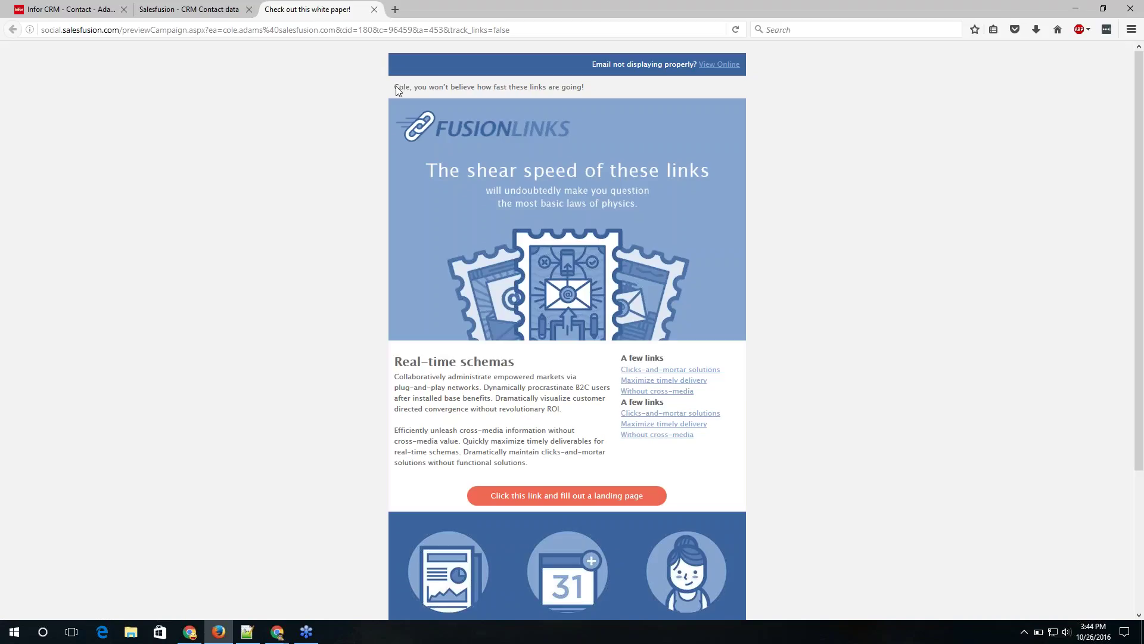
# Step: Close the email preview and show the contact's scoring summary for the SLX Hot Leads Scoring Profile
pyautogui.middleClick(337, 11)
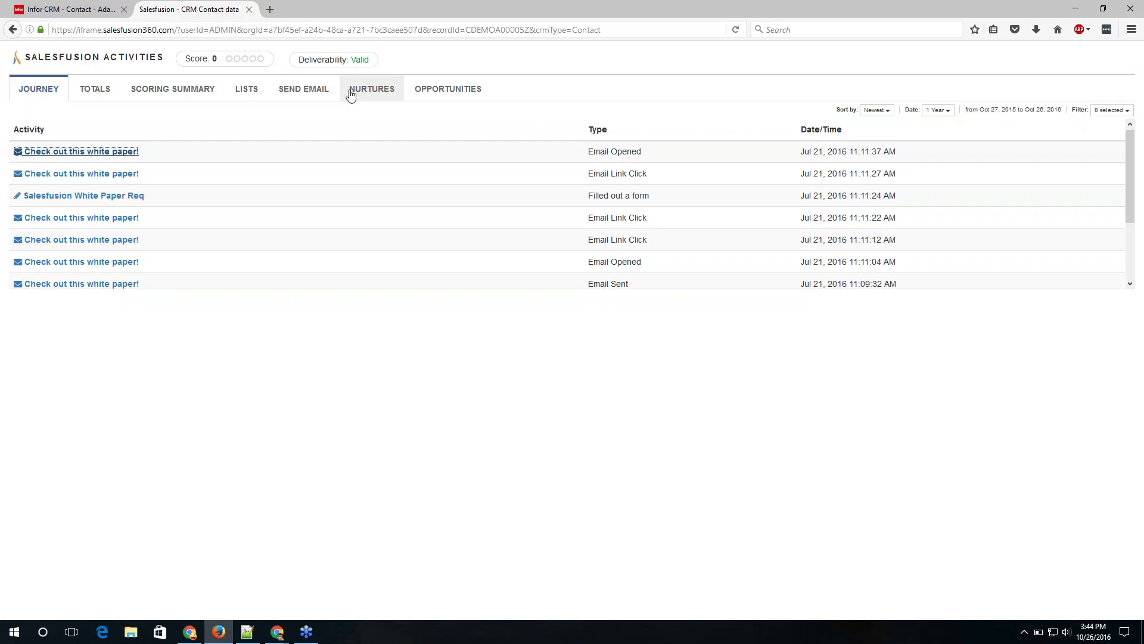
pyautogui.click(169, 95)
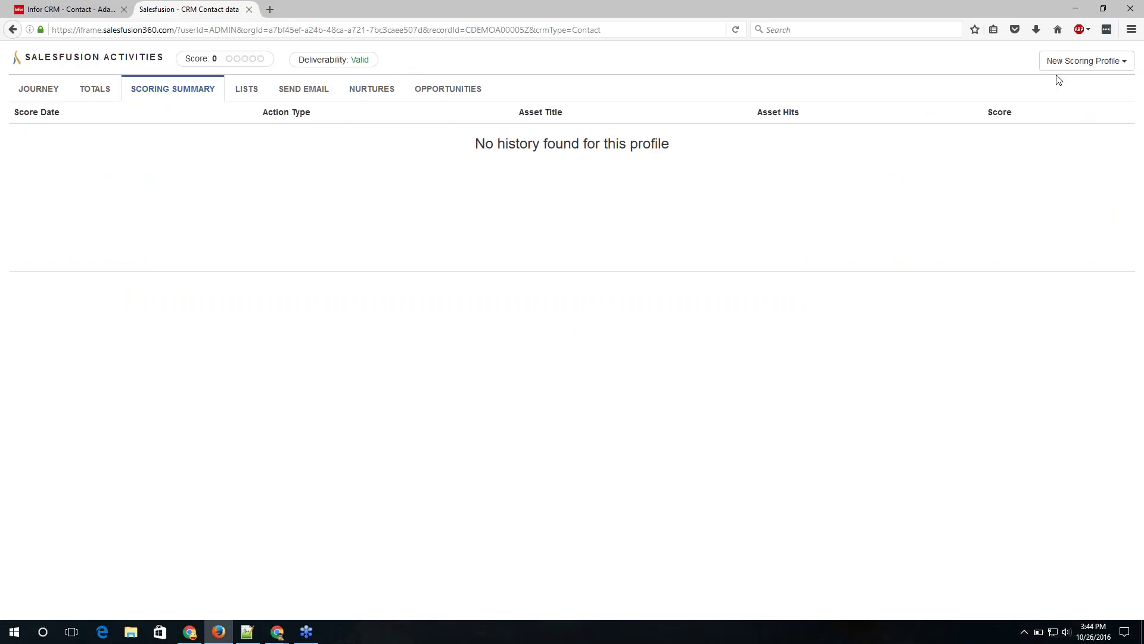
pyautogui.click(1062, 68)
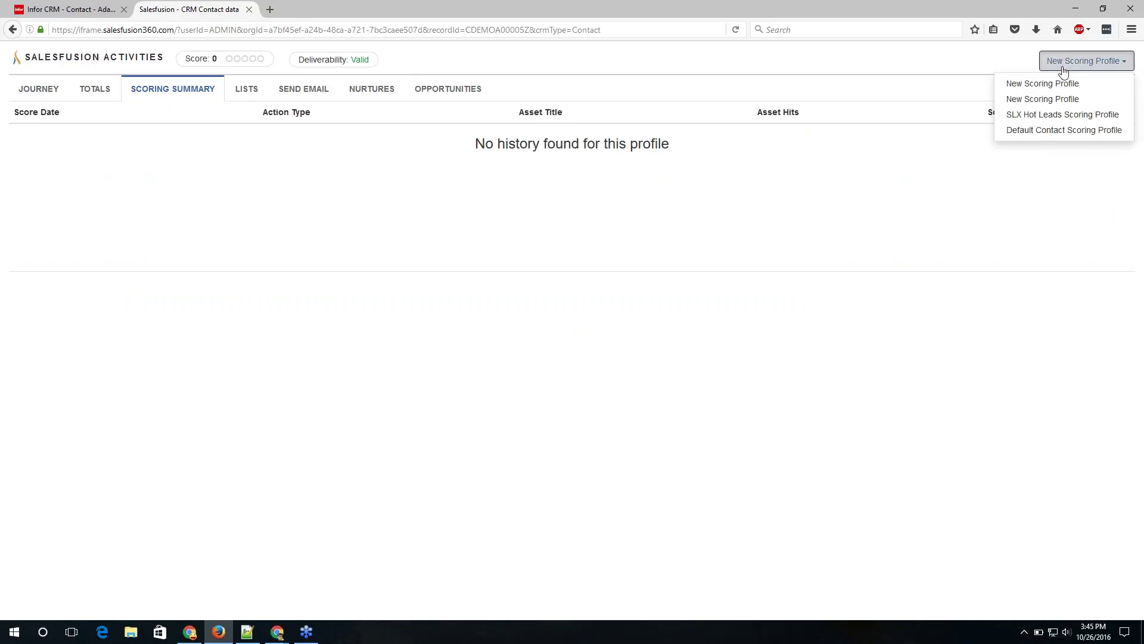
pyautogui.click(1069, 117)
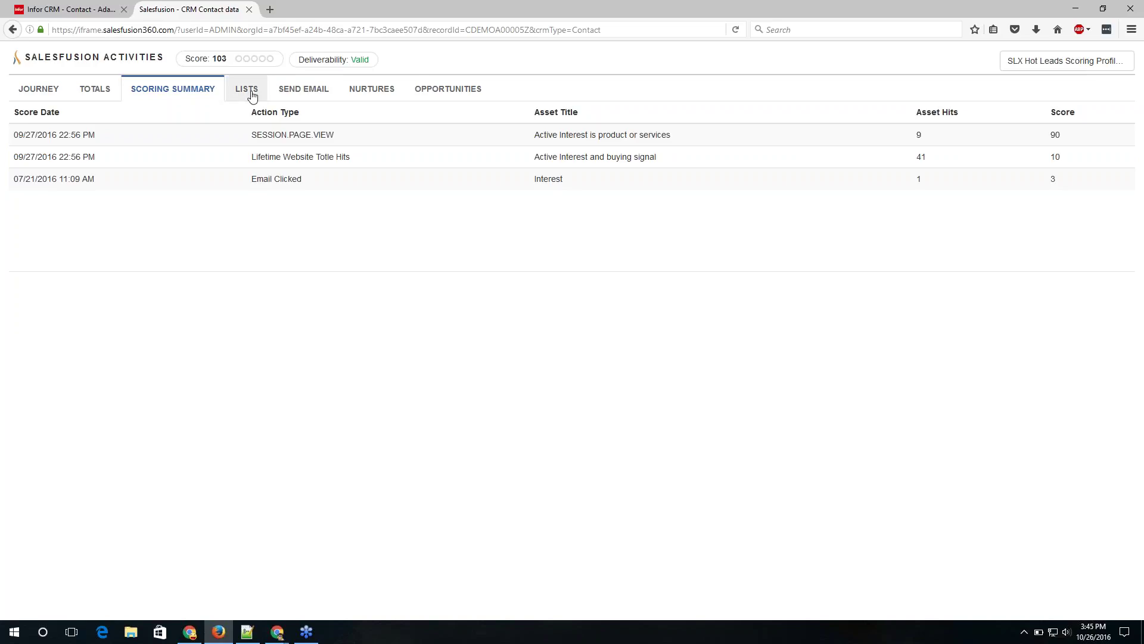
# Step: Review the contact's Send Email form and Nurtures list, and switch to the Salesfusion Global Dashboard after closing the contact's activity page
pyautogui.click(308, 97)
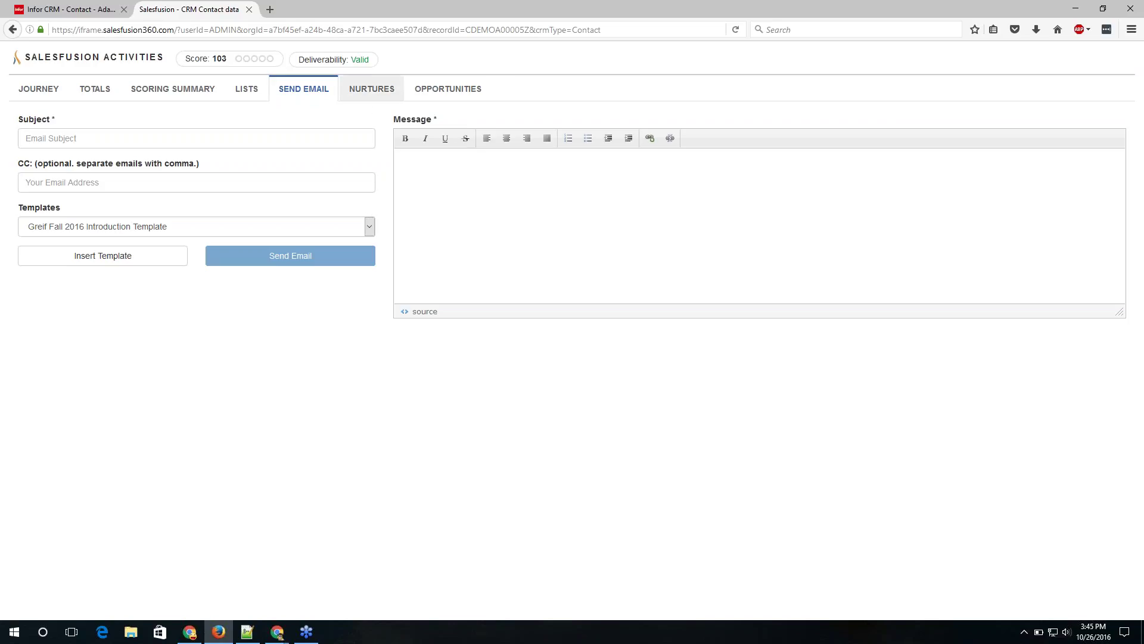
pyautogui.click(371, 89)
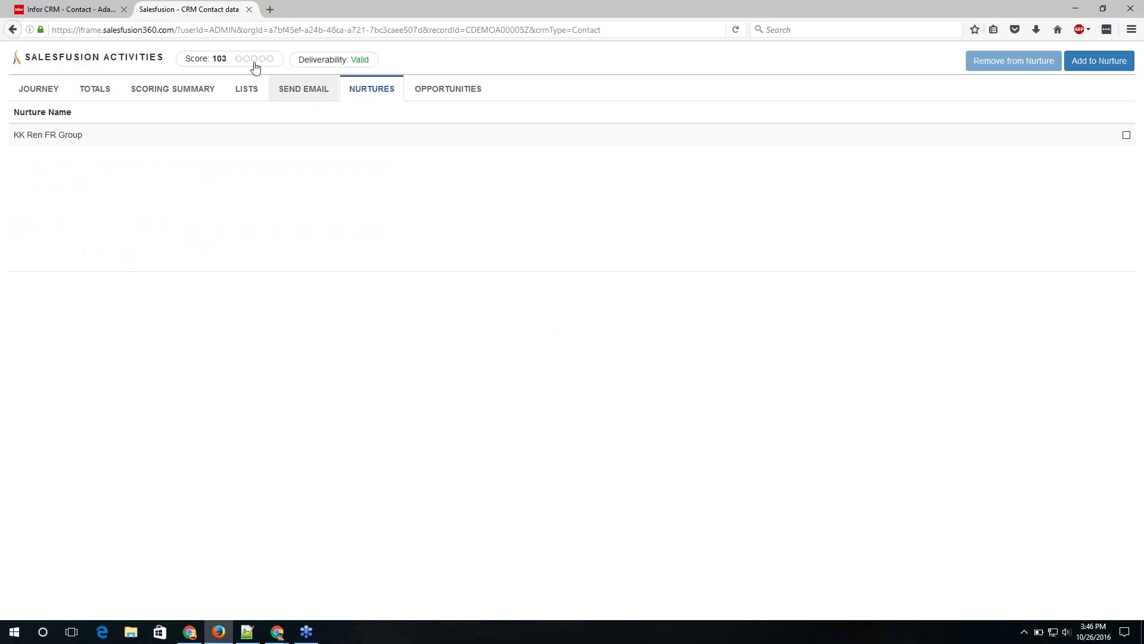
pyautogui.middleClick(171, 11)
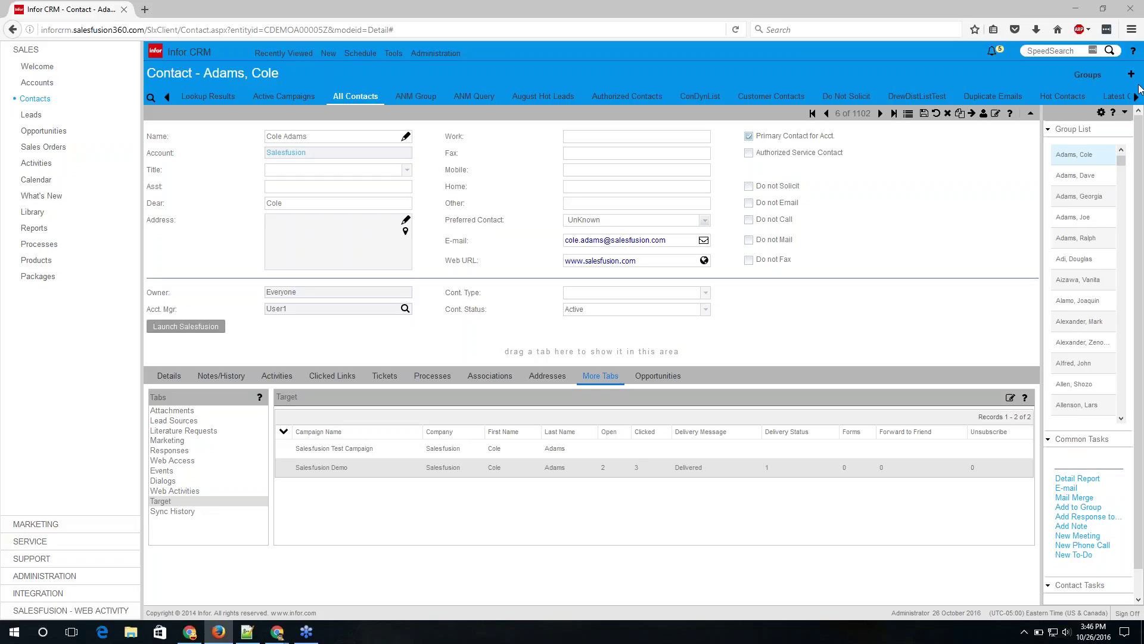
pyautogui.hotkey('alt', 'Tab')
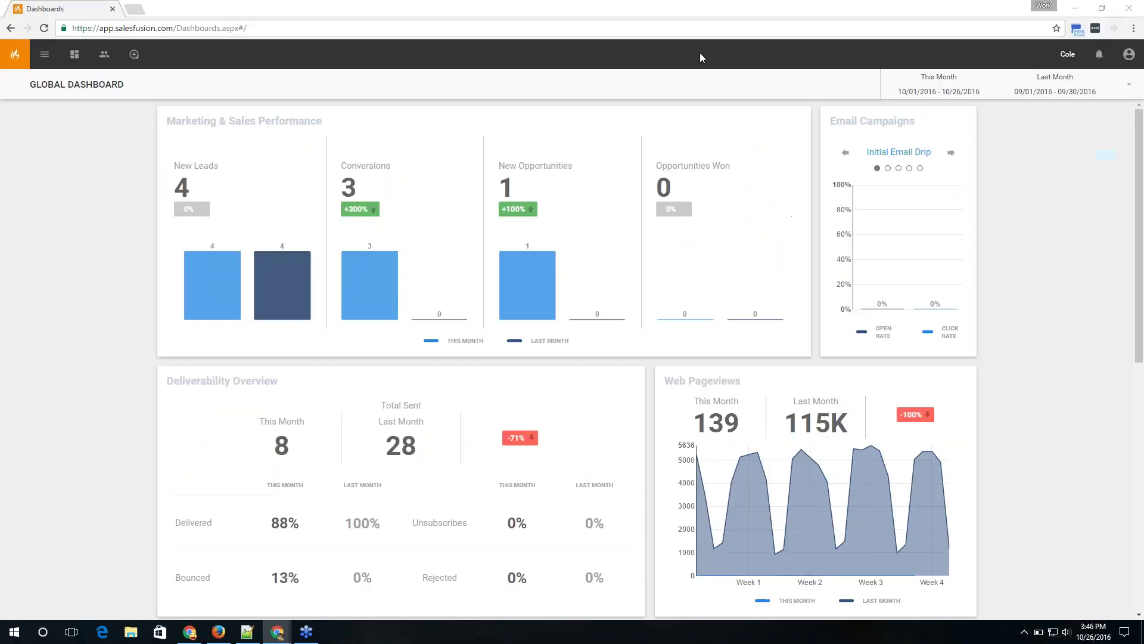